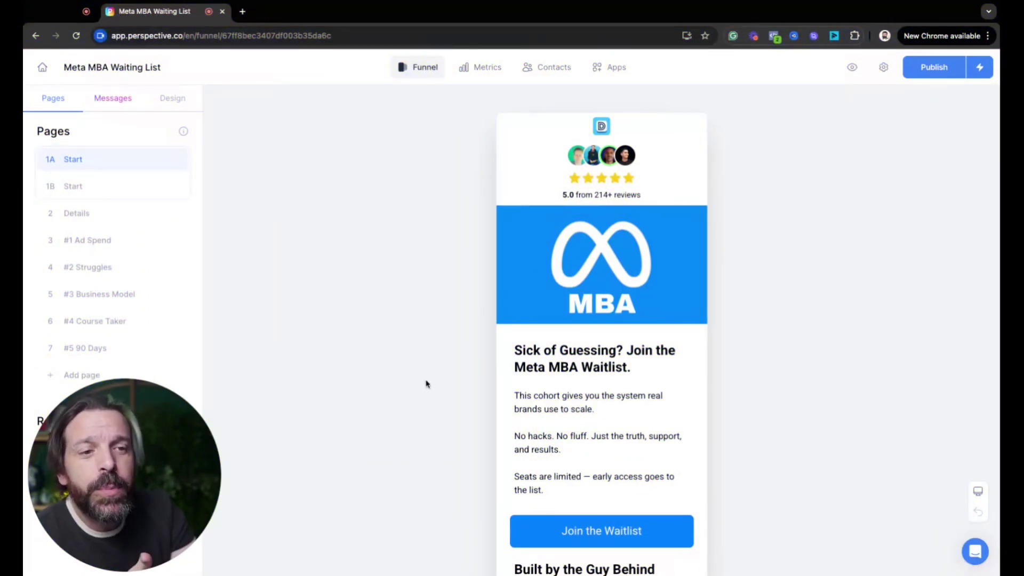
{"action": "scroll", "coordinate": [425, 383], "scroll_direction": "up", "scroll_amount": 3}
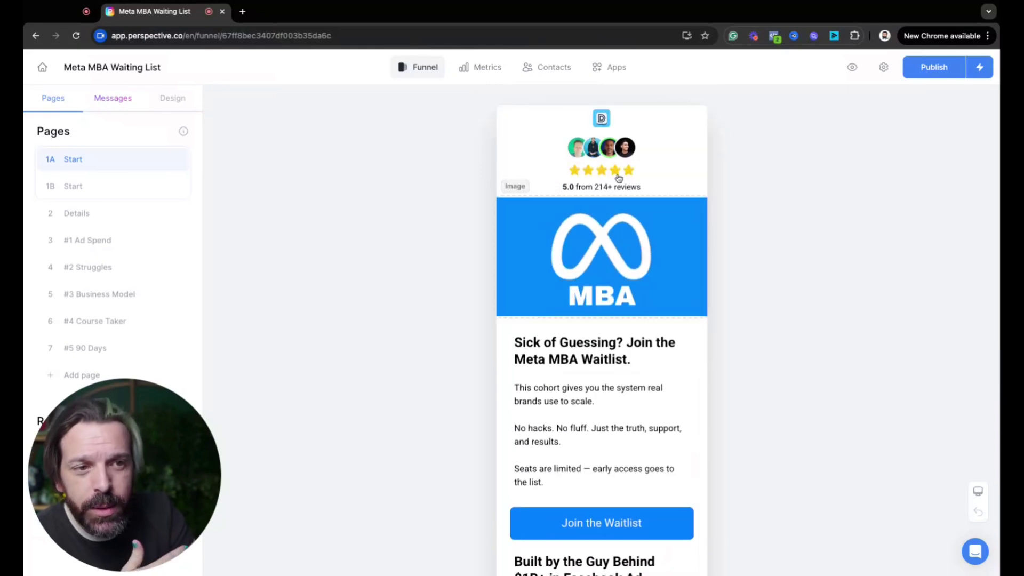
{"action": "left_click", "coordinate": [606, 126]}
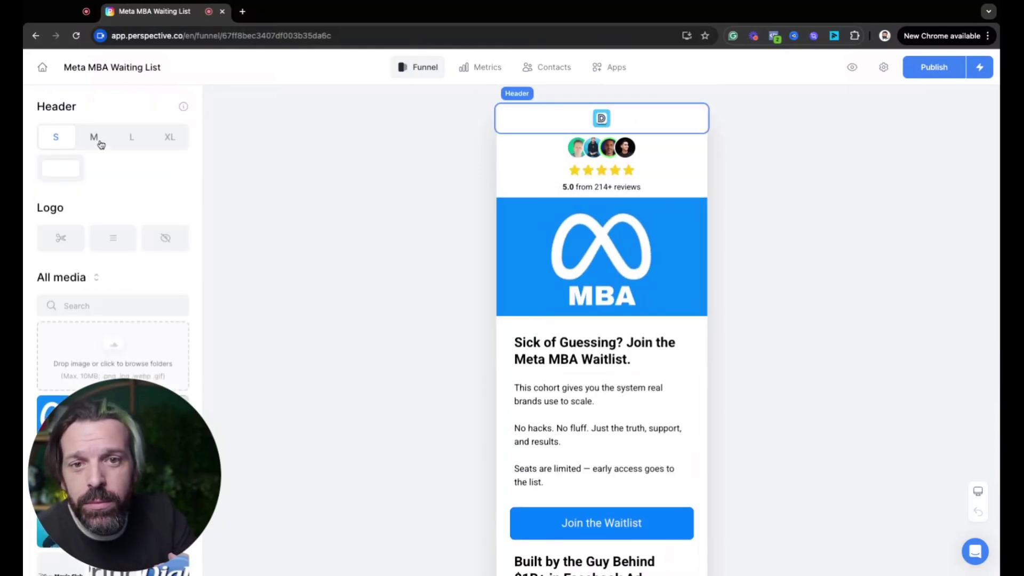
{"action": "left_click", "coordinate": [165, 137]}
{"action": "left_click", "coordinate": [83, 142]}
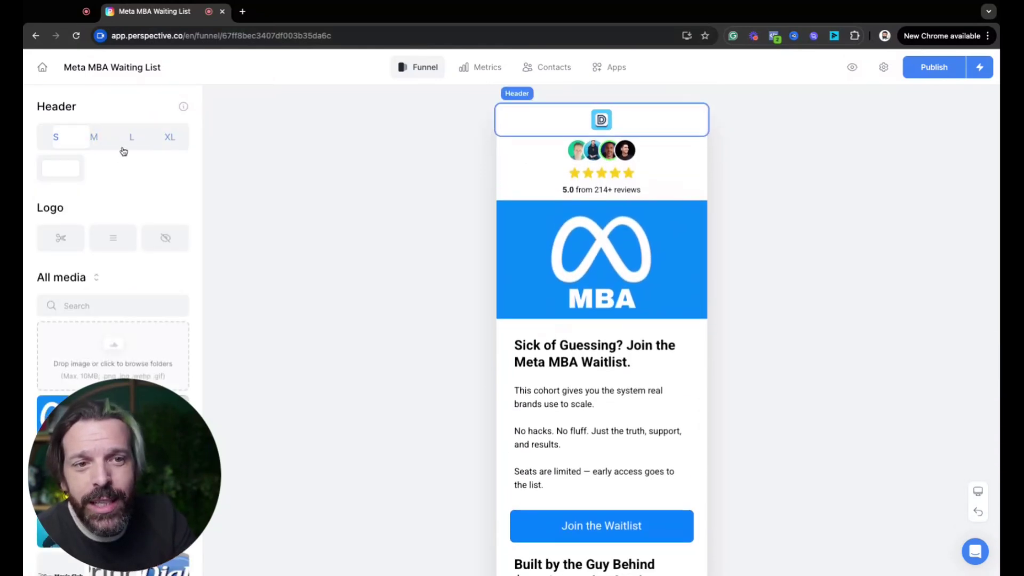
{"action": "left_click", "coordinate": [601, 171]}
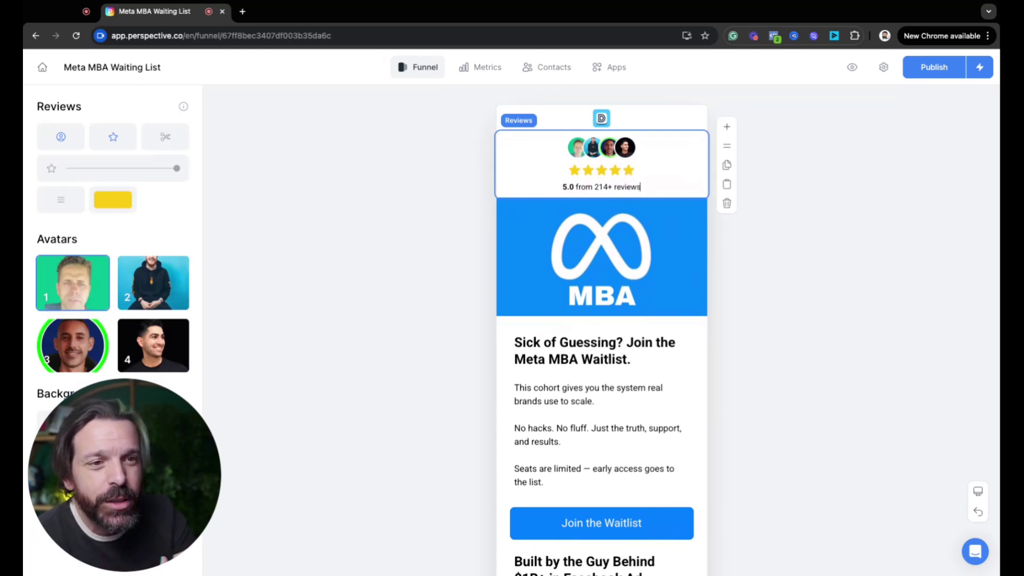
{"action": "left_click", "coordinate": [726, 127]}
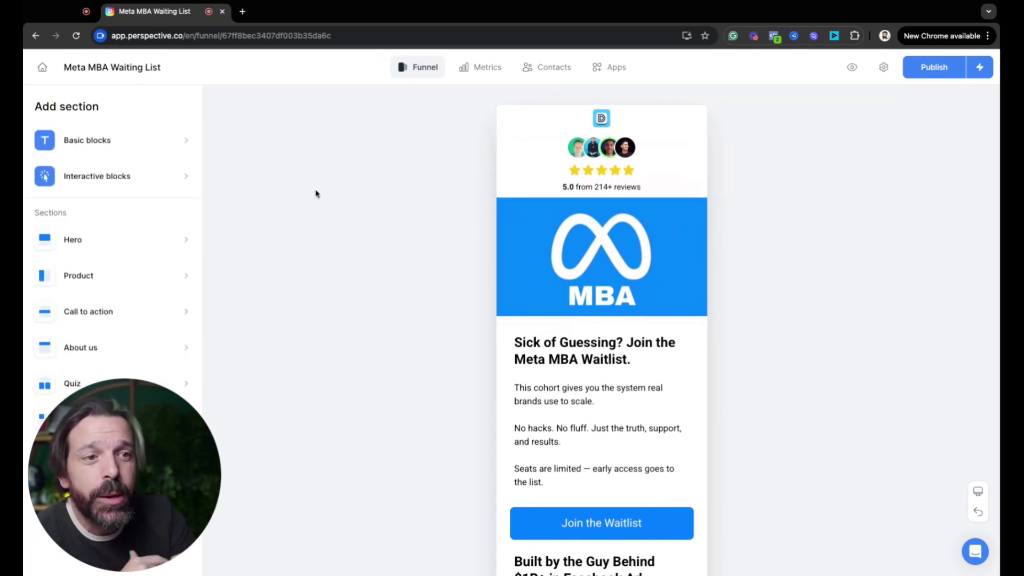
{"action": "left_click", "coordinate": [136, 144]}
{"action": "left_click", "coordinate": [141, 174]}
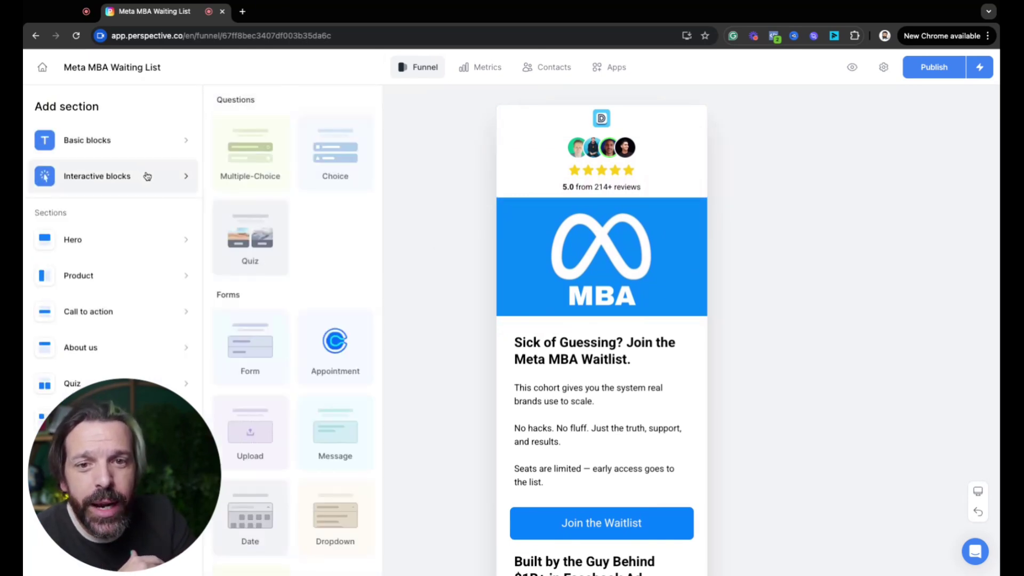
{"action": "left_click", "coordinate": [145, 243]}
{"action": "left_click", "coordinate": [146, 274]}
{"action": "left_click", "coordinate": [158, 316]}
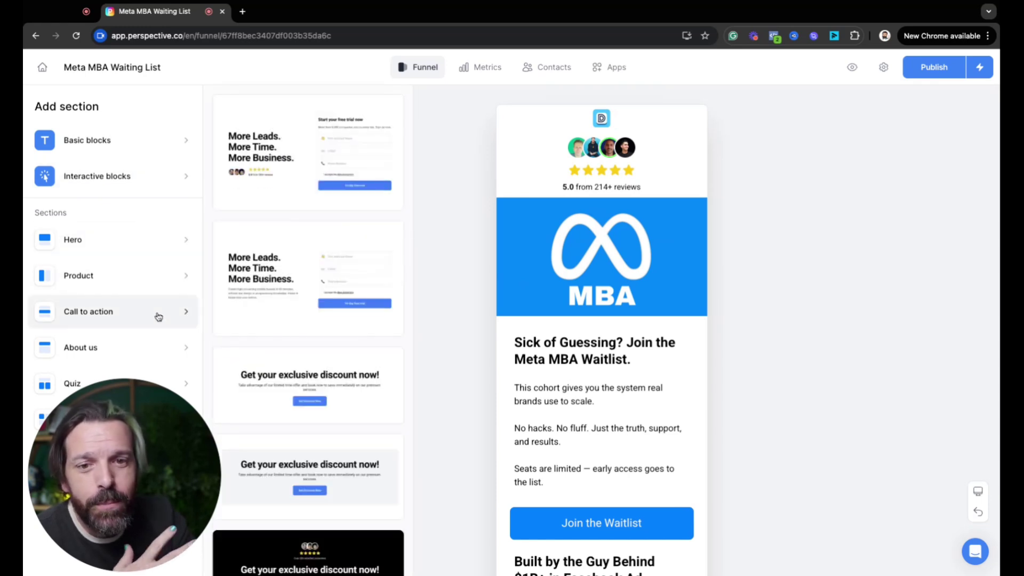
{"action": "left_click", "coordinate": [156, 341]}
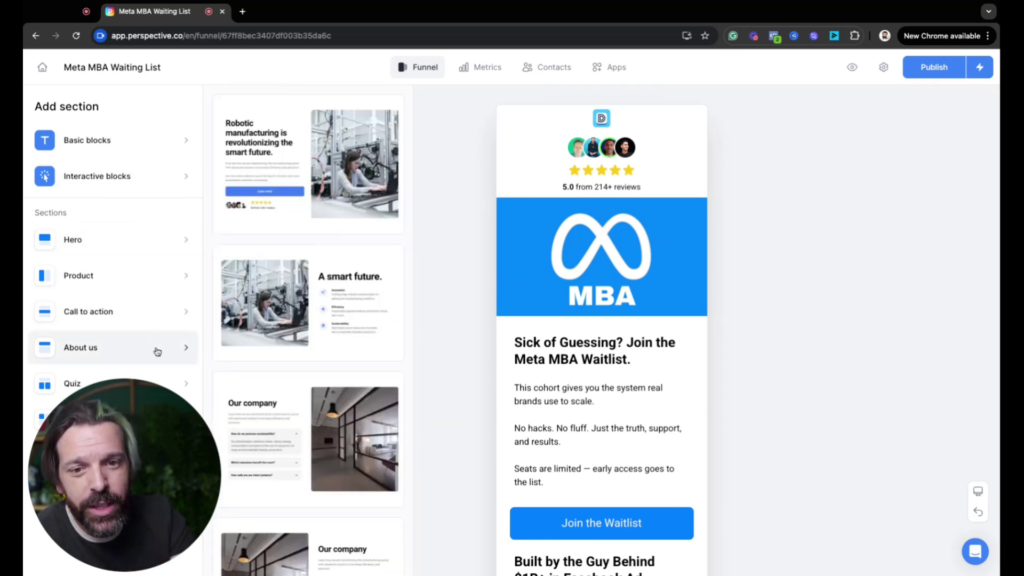
{"action": "left_click", "coordinate": [163, 380]}
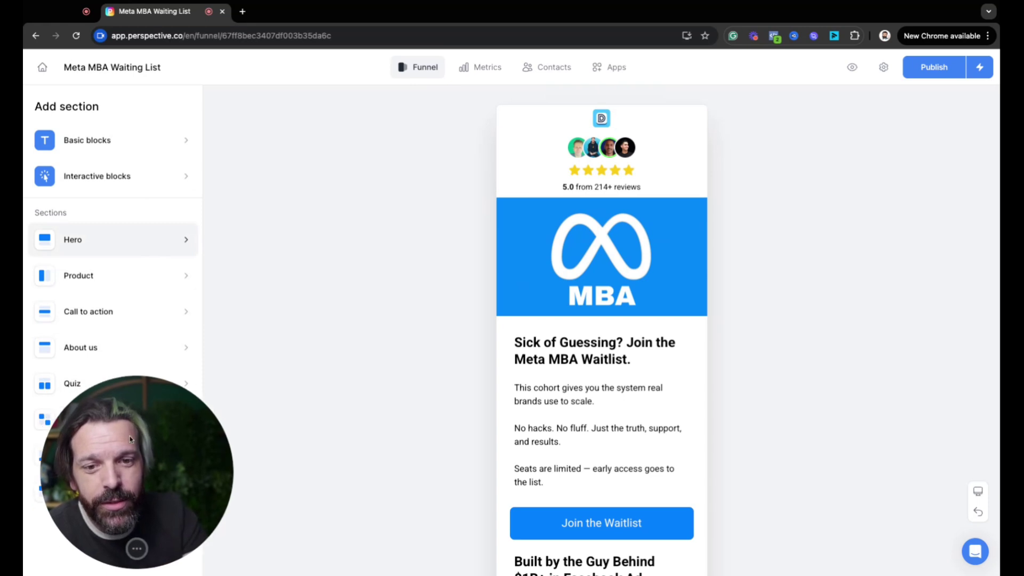
{"action": "left_click", "coordinate": [121, 443]}
{"action": "left_click", "coordinate": [134, 384]}
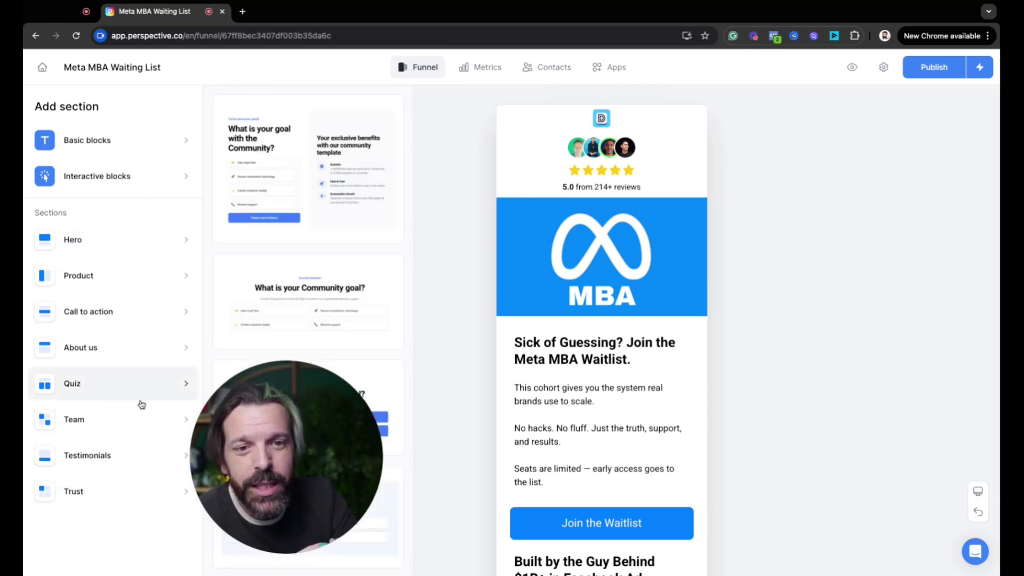
{"action": "left_click", "coordinate": [463, 307]}
{"action": "left_click", "coordinate": [527, 249]}
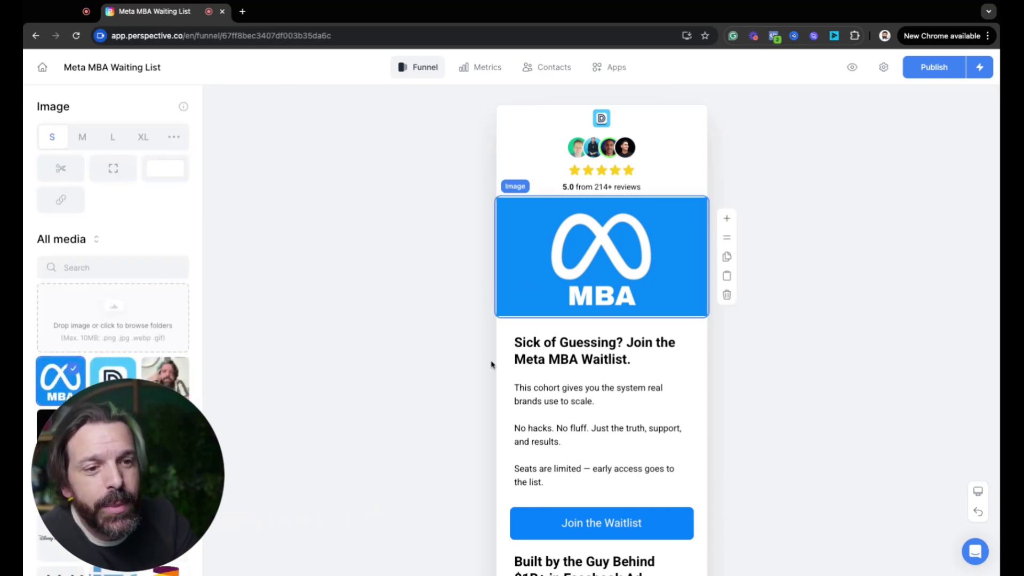
- Scroll down page 1A, selecting the intro text, both Join the Waitlist buttons, the heading and photo
{"action": "scroll", "coordinate": [491, 361], "scroll_direction": "down", "scroll_amount": 1}
{"action": "left_click", "coordinate": [515, 313]}
{"action": "scroll", "coordinate": [443, 345], "scroll_direction": "down", "scroll_amount": 2}
{"action": "left_click", "coordinate": [512, 362]}
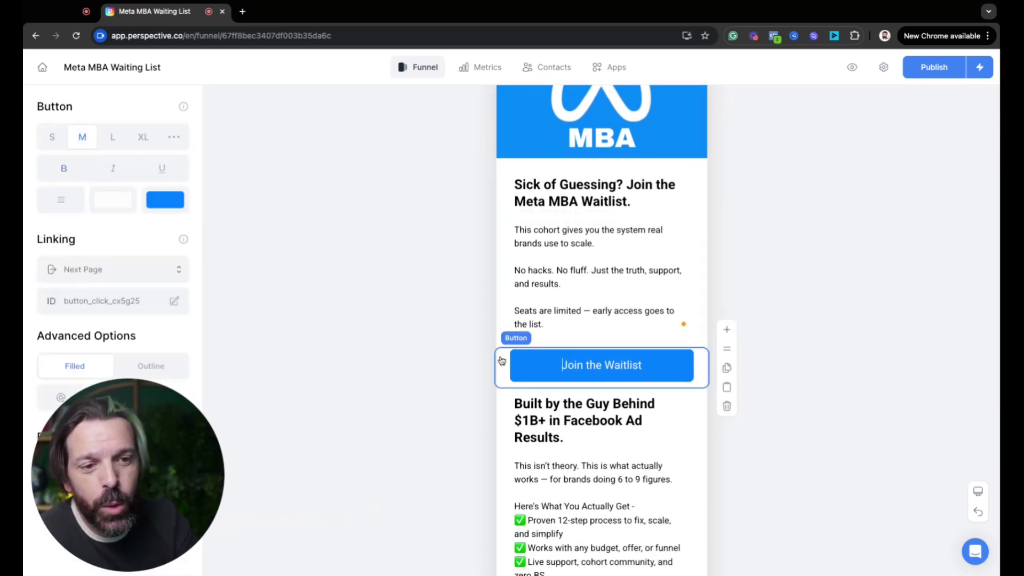
{"action": "scroll", "coordinate": [512, 361], "scroll_direction": "down", "scroll_amount": 2}
{"action": "triple_click", "coordinate": [539, 323]}
{"action": "scroll", "coordinate": [483, 360], "scroll_direction": "down", "scroll_amount": 3}
{"action": "left_click", "coordinate": [512, 362]}
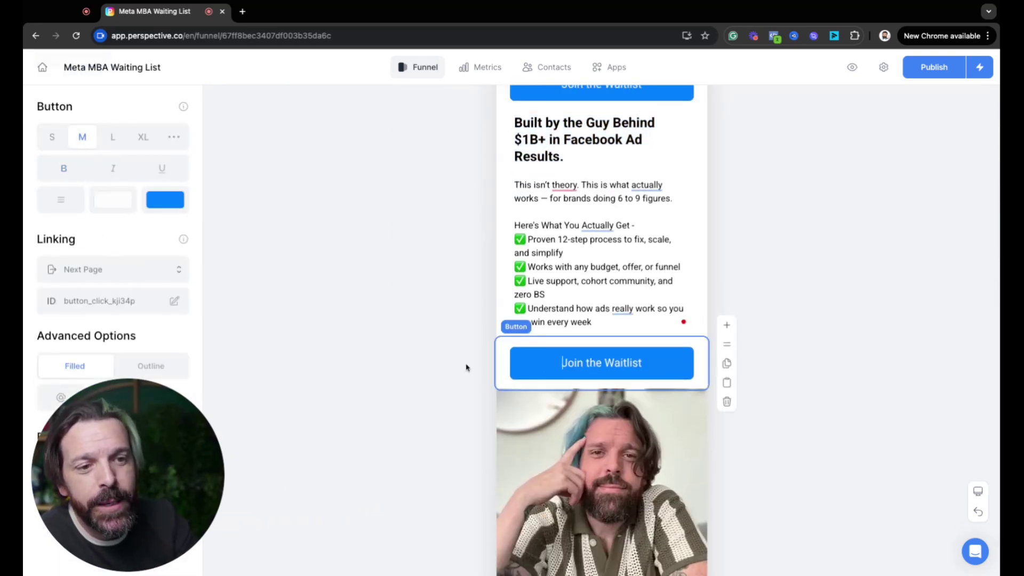
{"action": "scroll", "coordinate": [512, 361], "scroll_direction": "down", "scroll_amount": 2}
{"action": "left_click", "coordinate": [504, 354]}
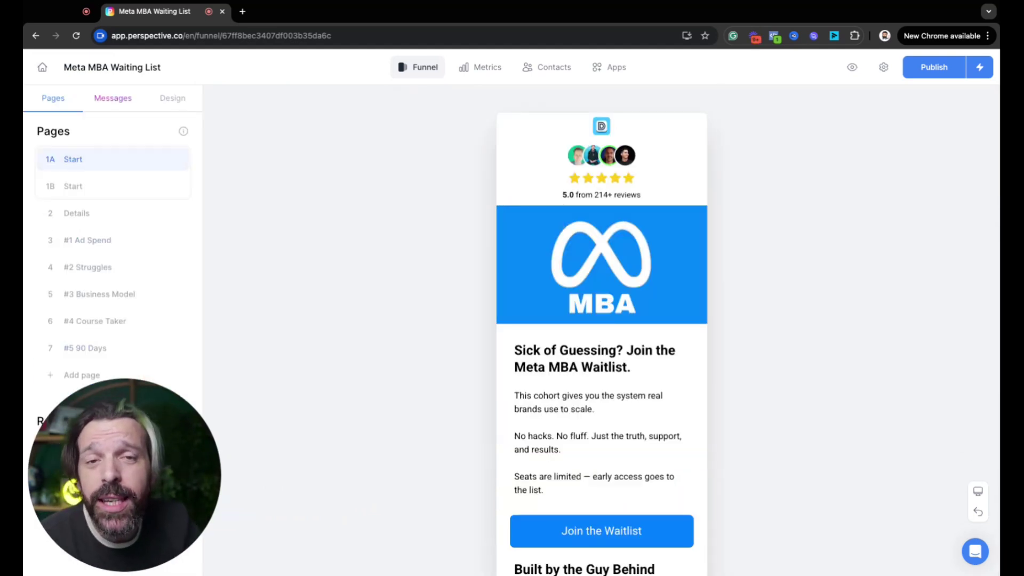
- Check the 1A Start page options without ending the test, then switch to the 1B Start variant
{"action": "left_click", "coordinate": [175, 161]}
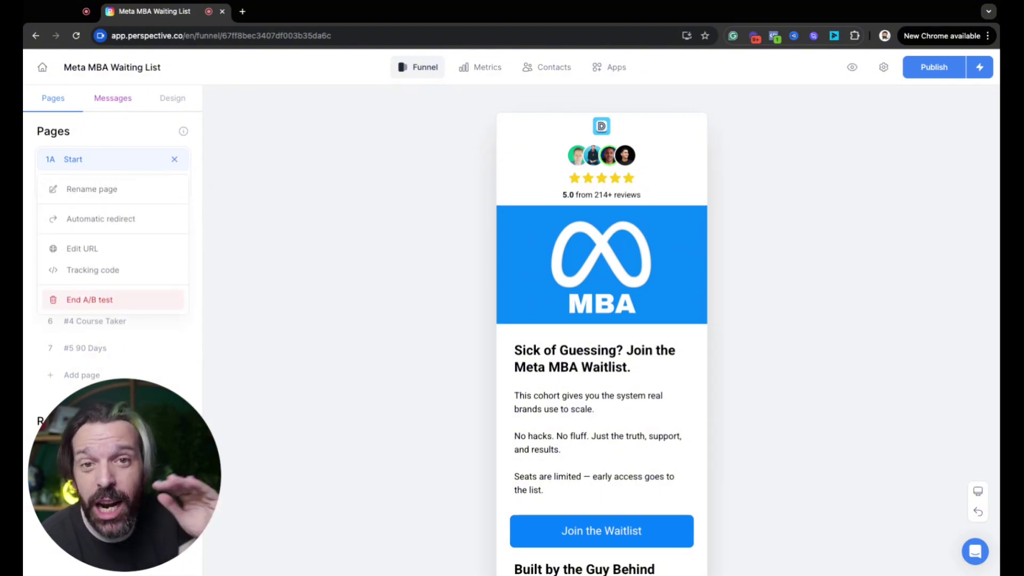
{"action": "left_click", "coordinate": [332, 186]}
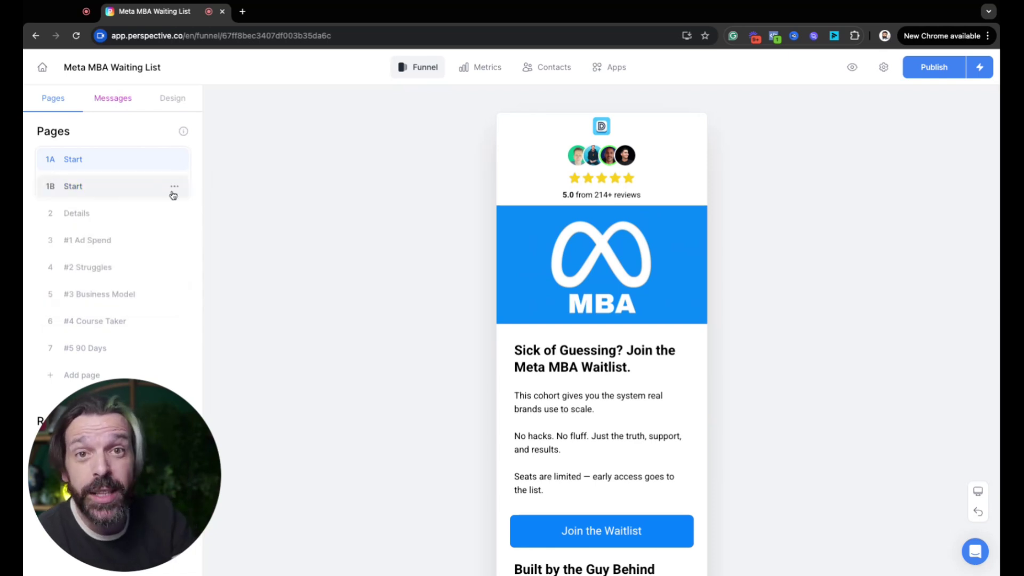
{"action": "left_click", "coordinate": [139, 185]}
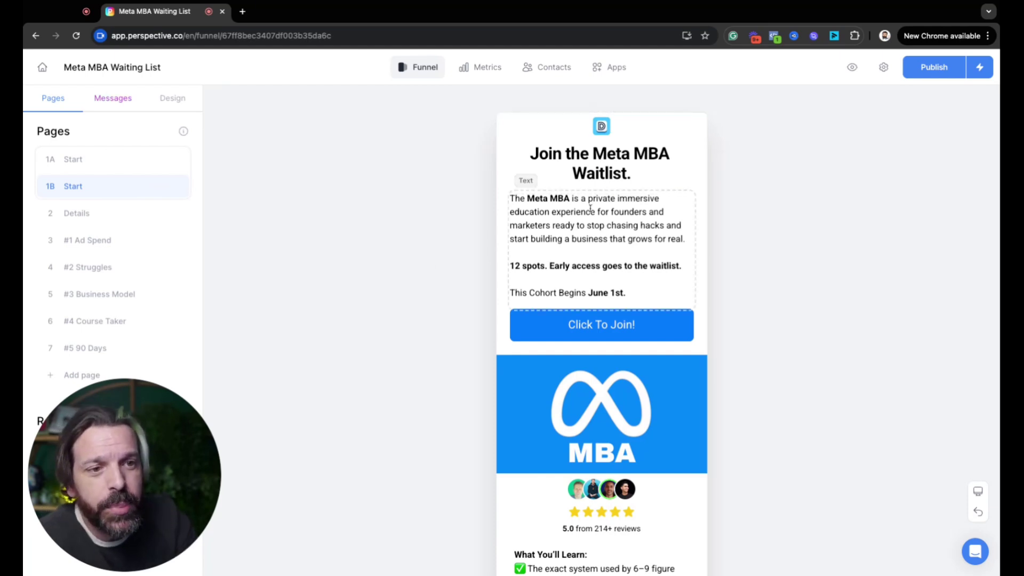
- Try different text sizes on page 1B's Click To Join! button
{"action": "left_click", "coordinate": [550, 218]}
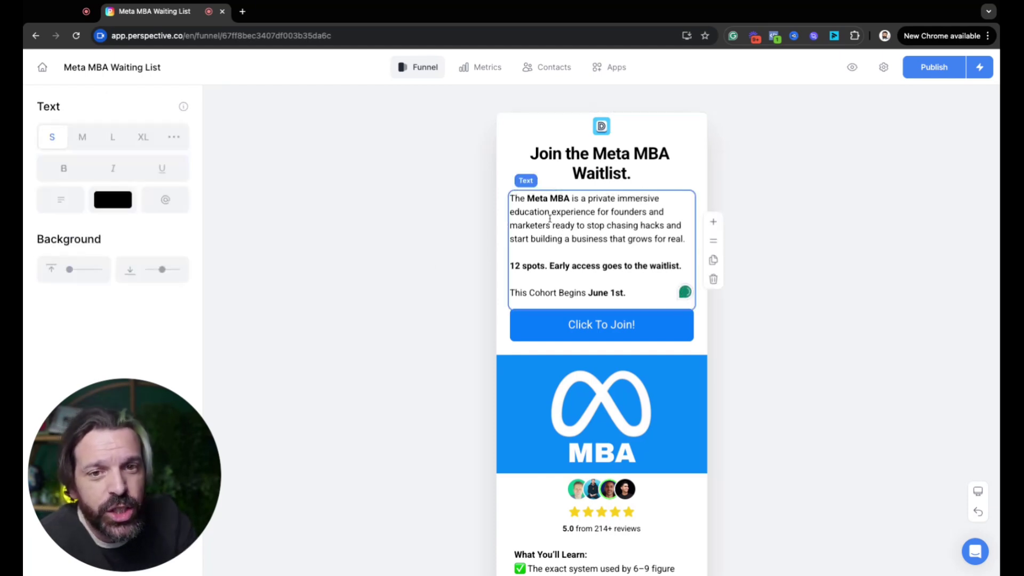
{"action": "key", "text": "Tab"}
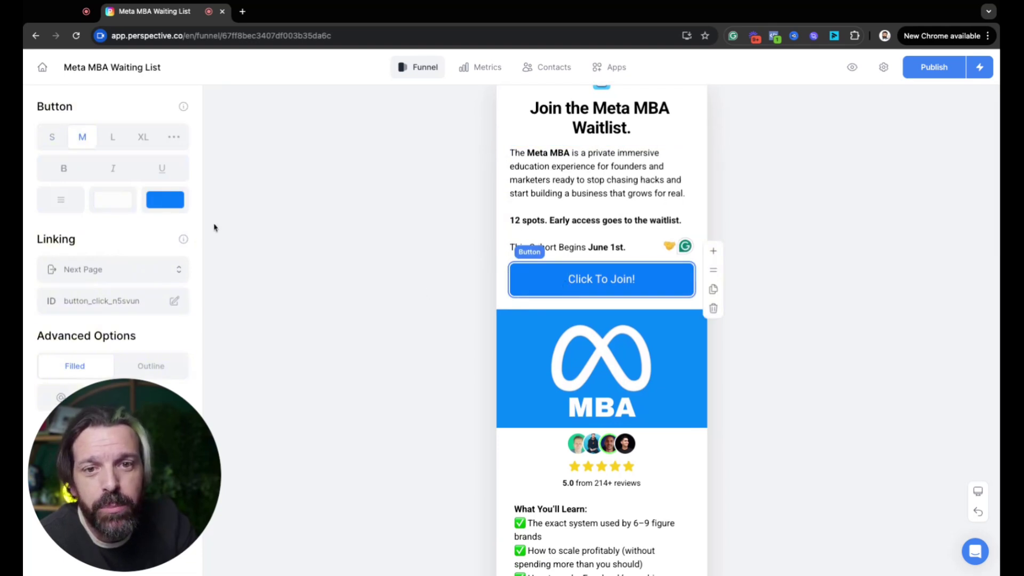
{"action": "left_click", "coordinate": [52, 137]}
{"action": "left_click", "coordinate": [143, 137]}
{"action": "left_click", "coordinate": [82, 138]}
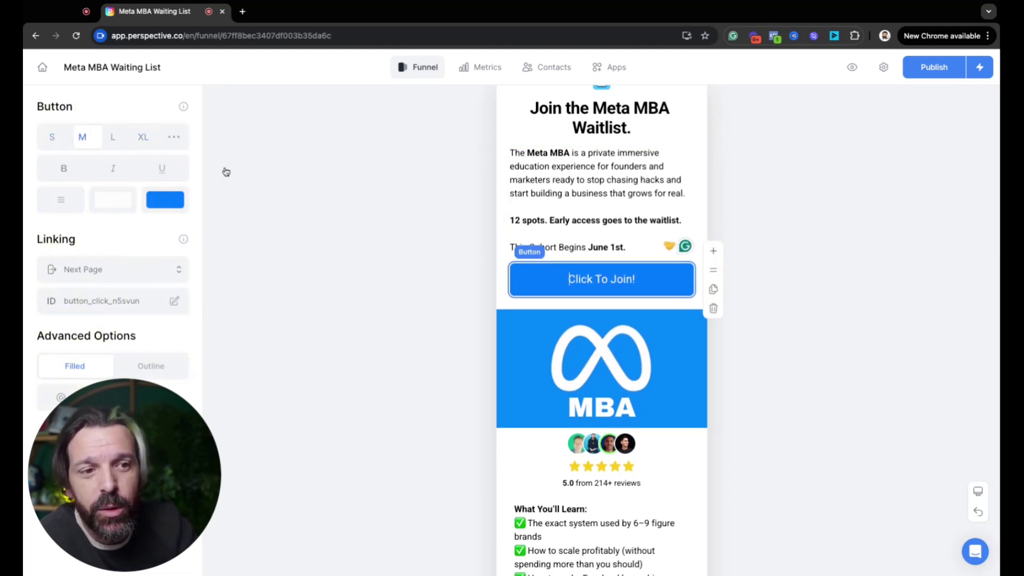
{"action": "left_click", "coordinate": [430, 211]}
- Review page 1B's body text and scroll down through the rest of the page
{"action": "scroll", "coordinate": [459, 259], "scroll_direction": "down", "scroll_amount": 3}
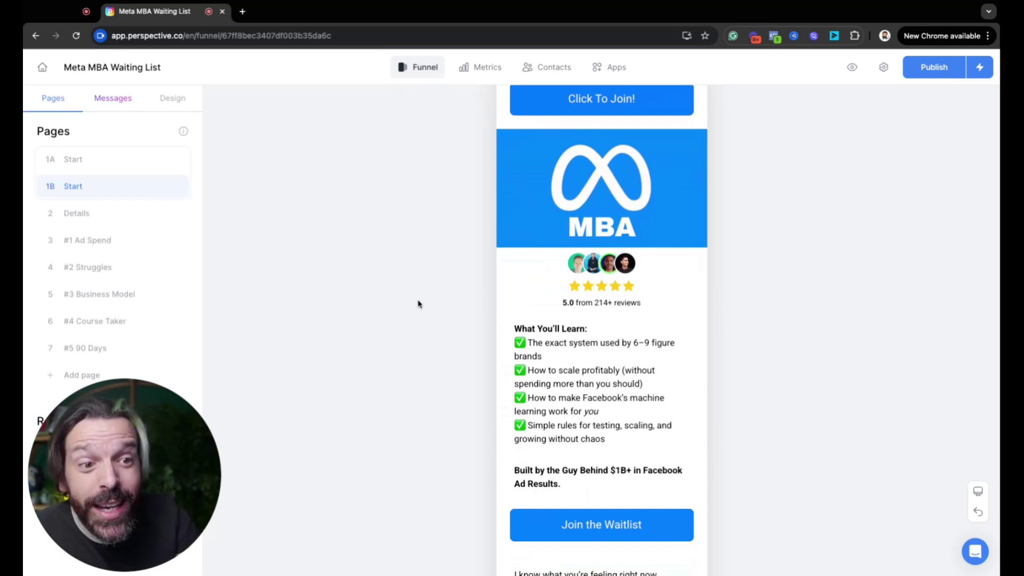
{"action": "scroll", "coordinate": [448, 276], "scroll_direction": "up", "scroll_amount": 4}
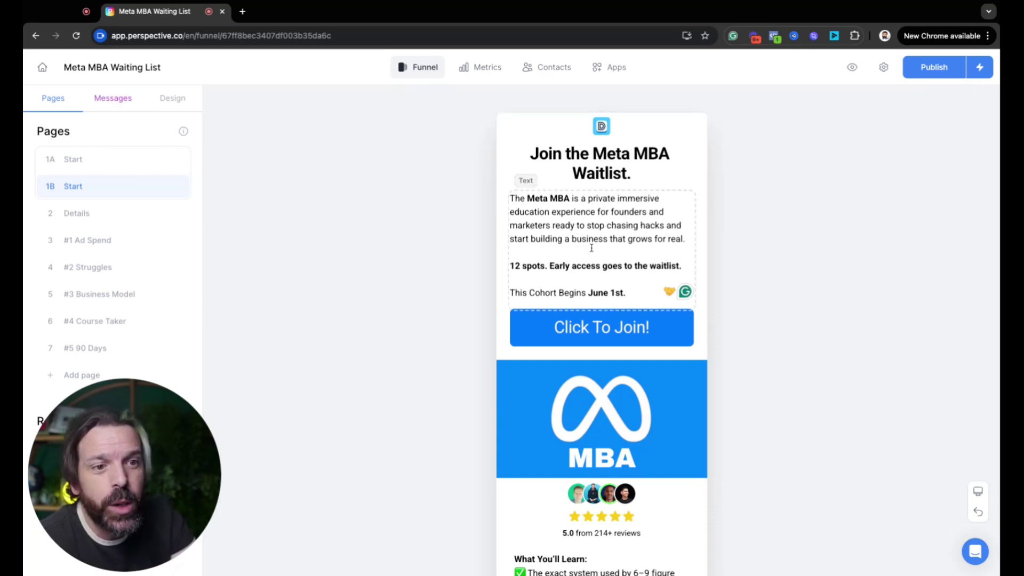
{"action": "left_click", "coordinate": [596, 291]}
{"action": "left_click", "coordinate": [417, 292]}
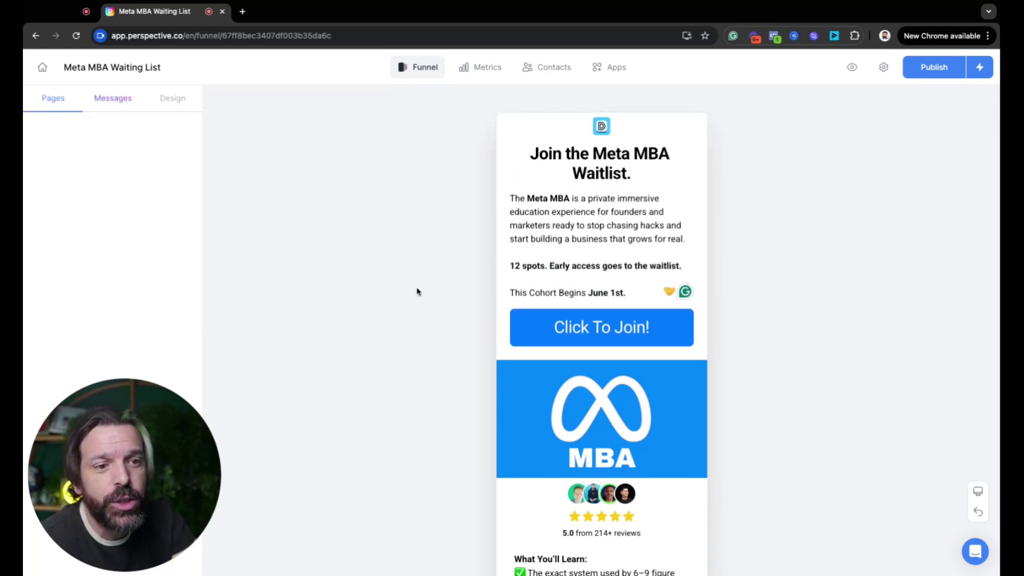
{"action": "scroll", "coordinate": [469, 384], "scroll_direction": "down", "scroll_amount": 3}
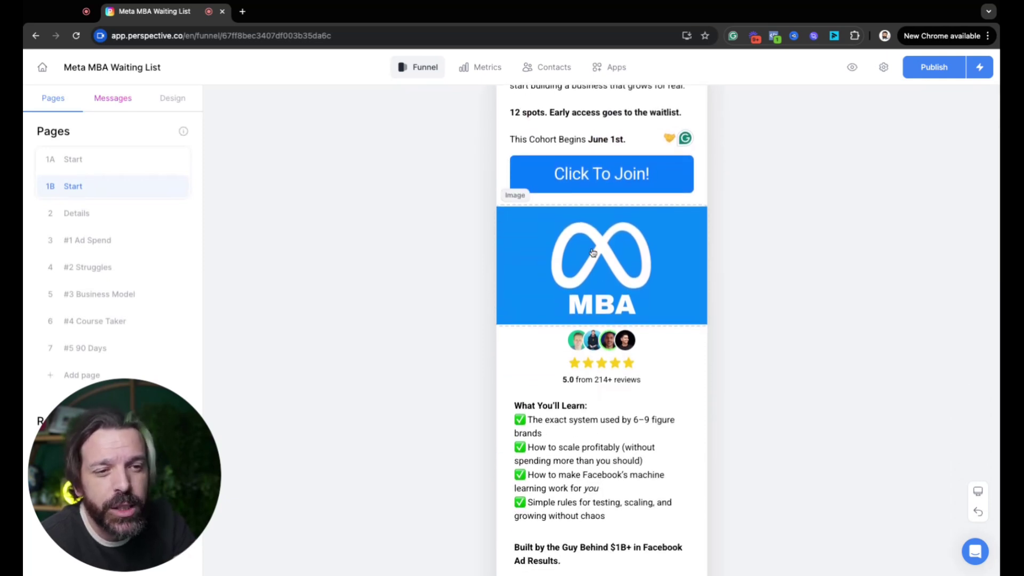
{"action": "scroll", "coordinate": [470, 355], "scroll_direction": "down", "scroll_amount": 3}
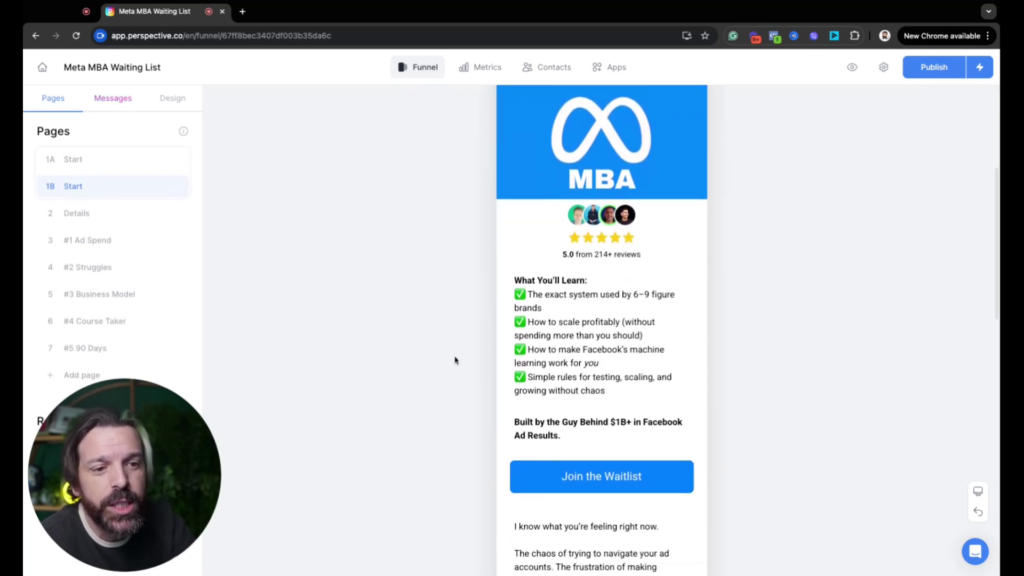
{"action": "scroll", "coordinate": [455, 360], "scroll_direction": "down", "scroll_amount": 7}
{"action": "scroll", "coordinate": [493, 400], "scroll_direction": "down", "scroll_amount": 10}
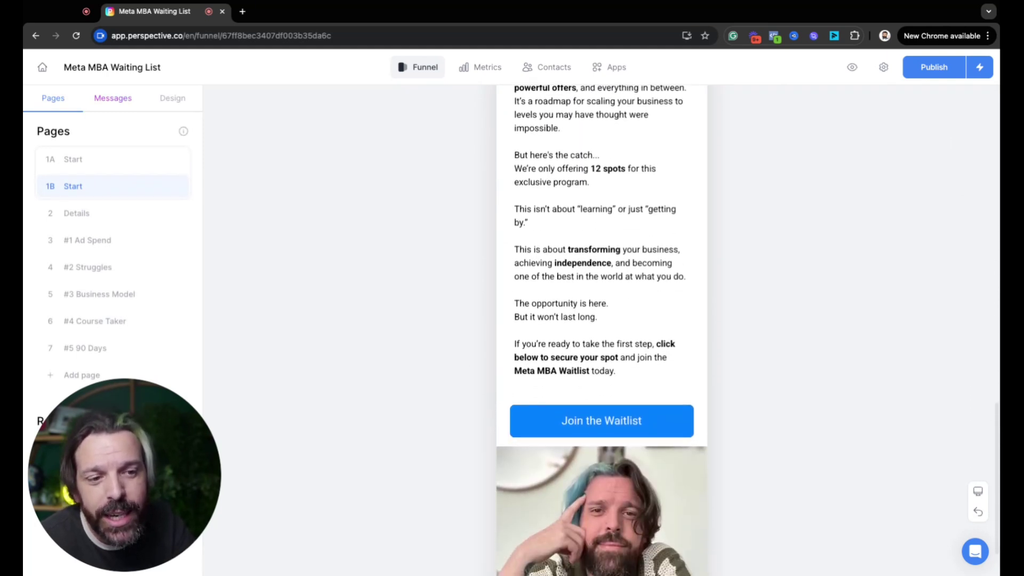
{"action": "scroll", "coordinate": [438, 383], "scroll_direction": "down", "scroll_amount": 3}
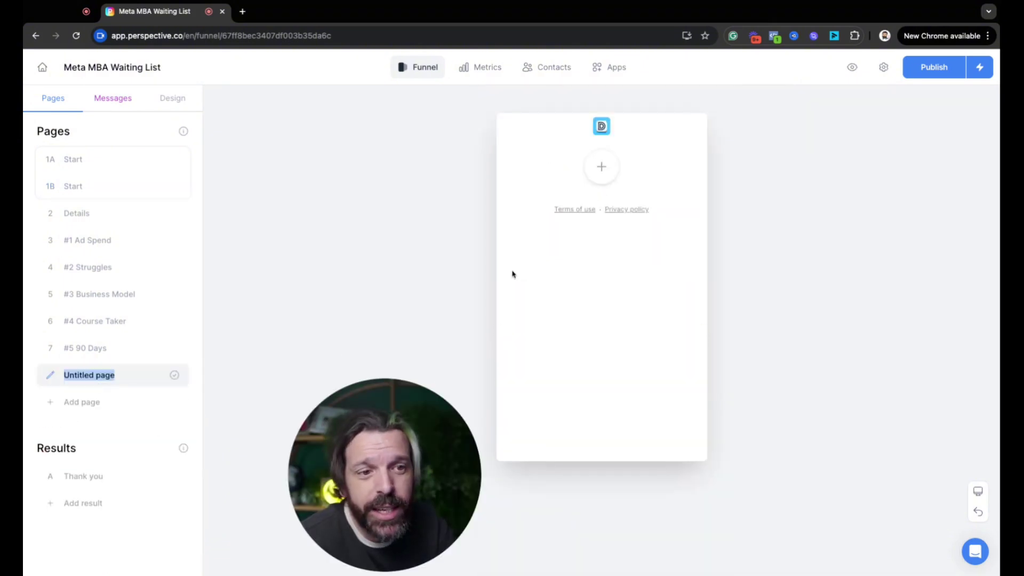
- Add the first Hero section template to the blank Untitled page
{"action": "left_click", "coordinate": [598, 174]}
{"action": "left_click", "coordinate": [135, 242]}
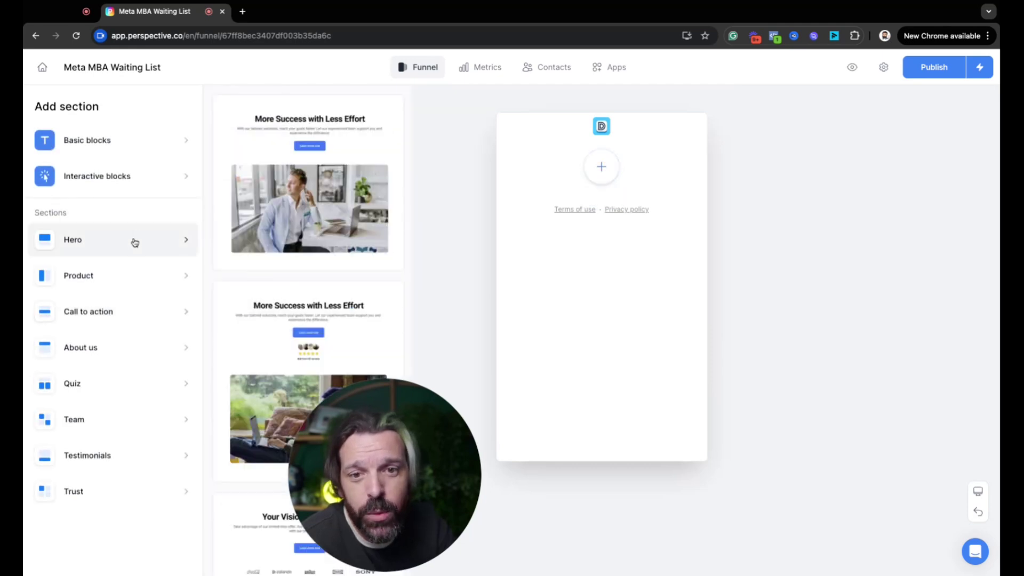
{"action": "left_click", "coordinate": [309, 203]}
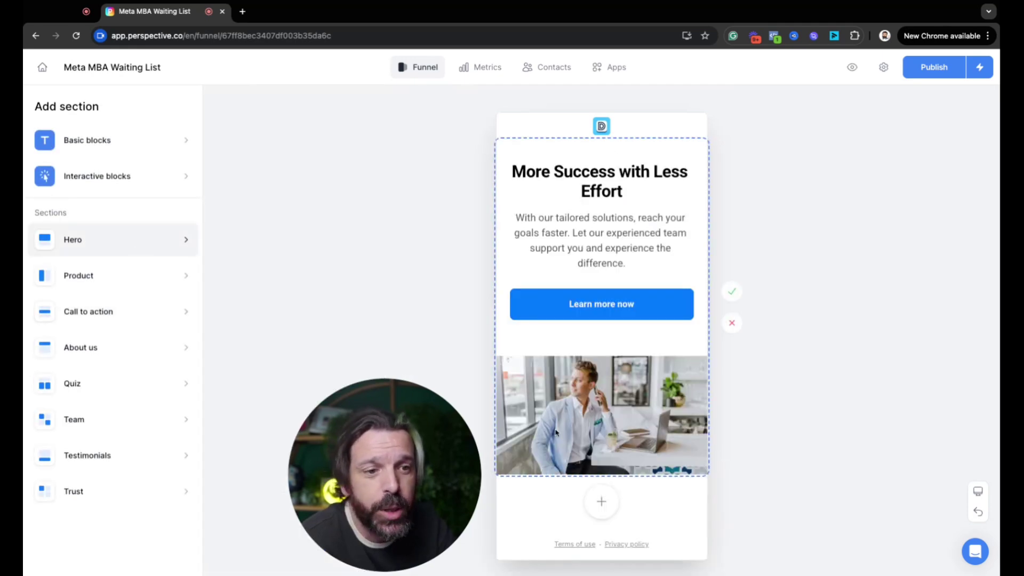
{"action": "mouse_move", "coordinate": [152, 131]}
{"action": "left_click", "coordinate": [731, 291]}
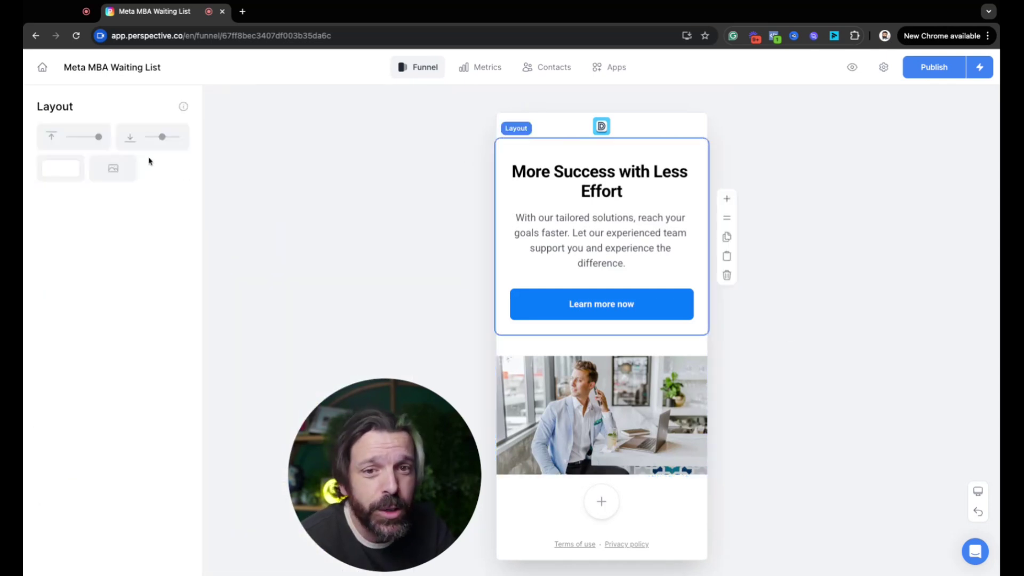
- Delete the Untitled page from the funnel
{"action": "left_click", "coordinate": [256, 122]}
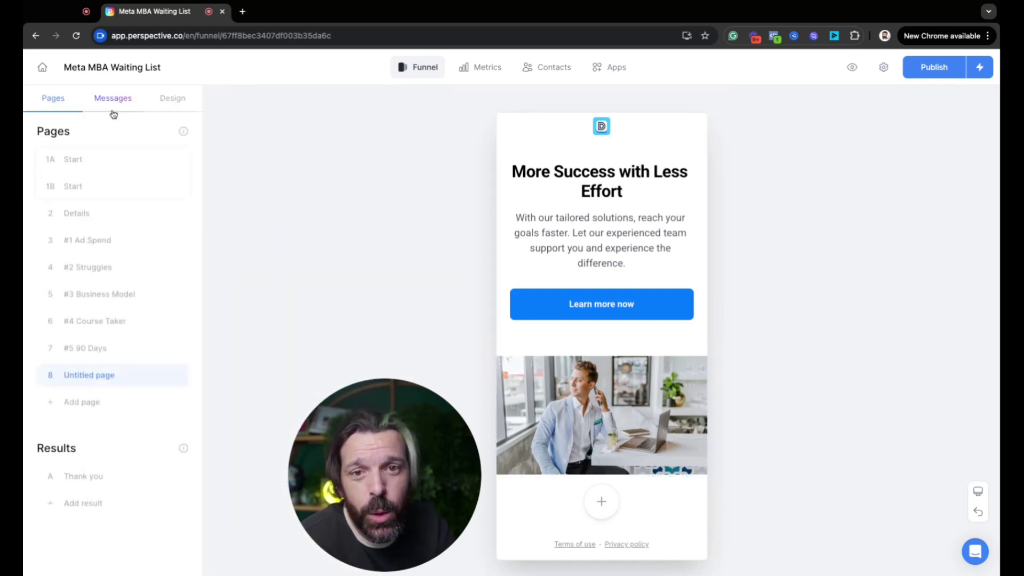
{"action": "left_click", "coordinate": [175, 375]}
{"action": "left_click", "coordinate": [137, 557]}
{"action": "left_click", "coordinate": [640, 336]}
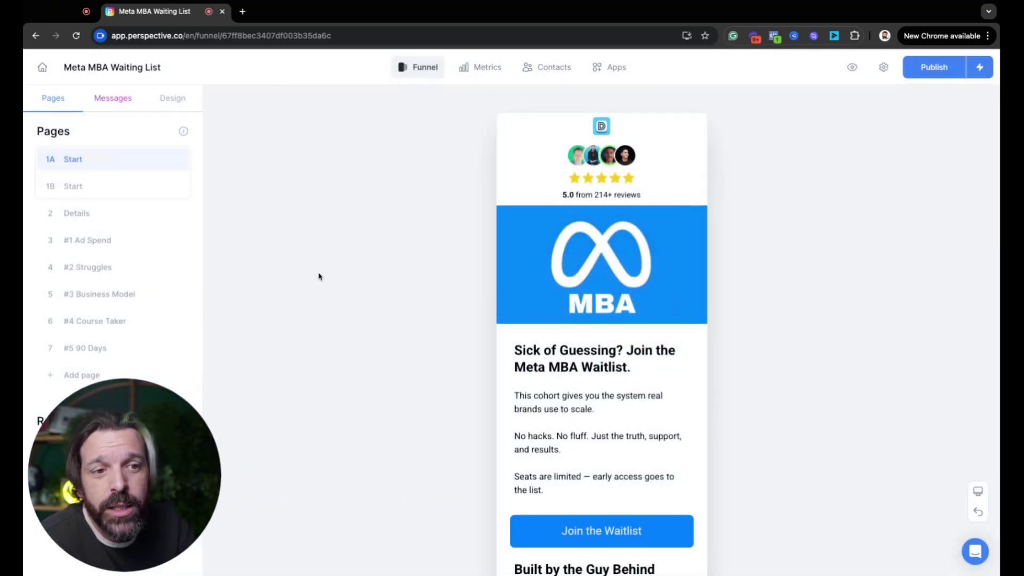
- Preview the Details page, then question pages #1 Ad Spend through #5 90 Days
{"action": "left_click", "coordinate": [126, 220]}
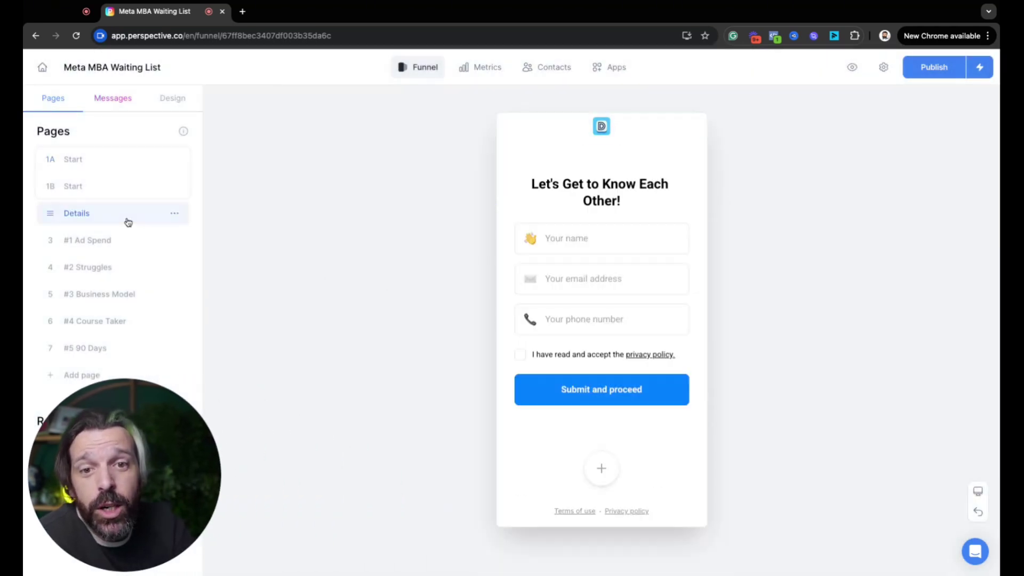
{"action": "left_click", "coordinate": [126, 246]}
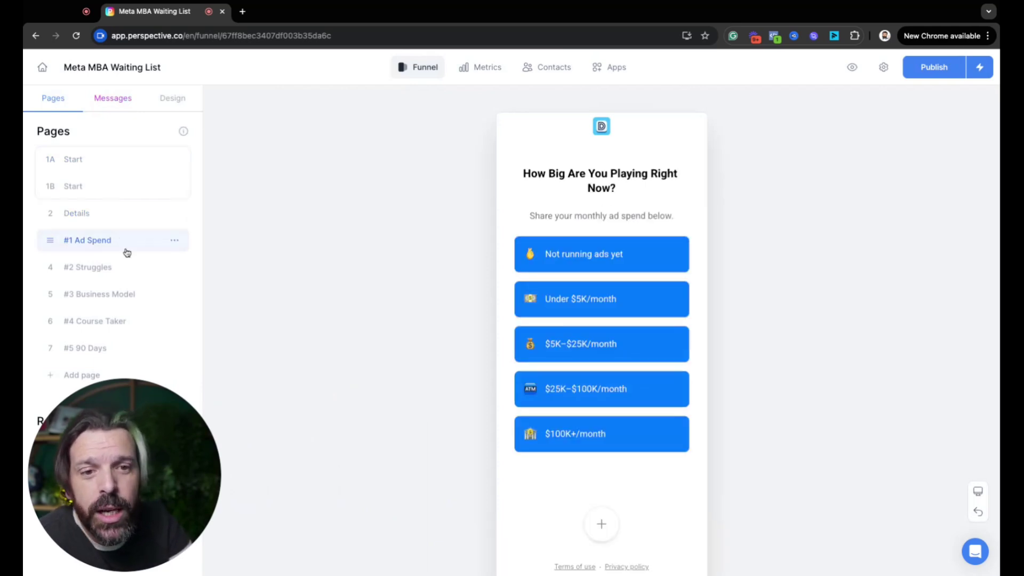
{"action": "left_click", "coordinate": [121, 268]}
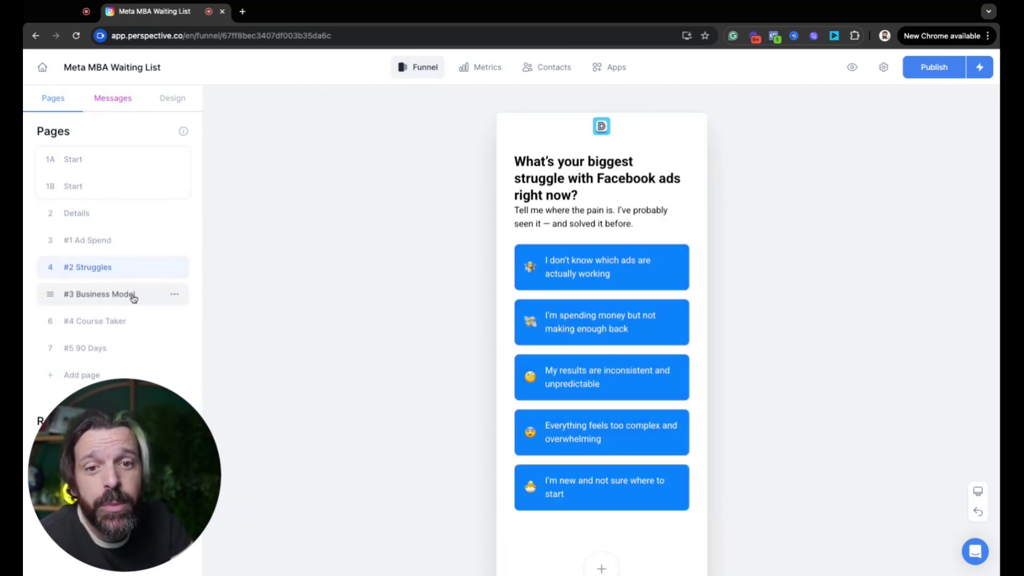
{"action": "left_click", "coordinate": [131, 296]}
{"action": "left_click", "coordinate": [134, 323]}
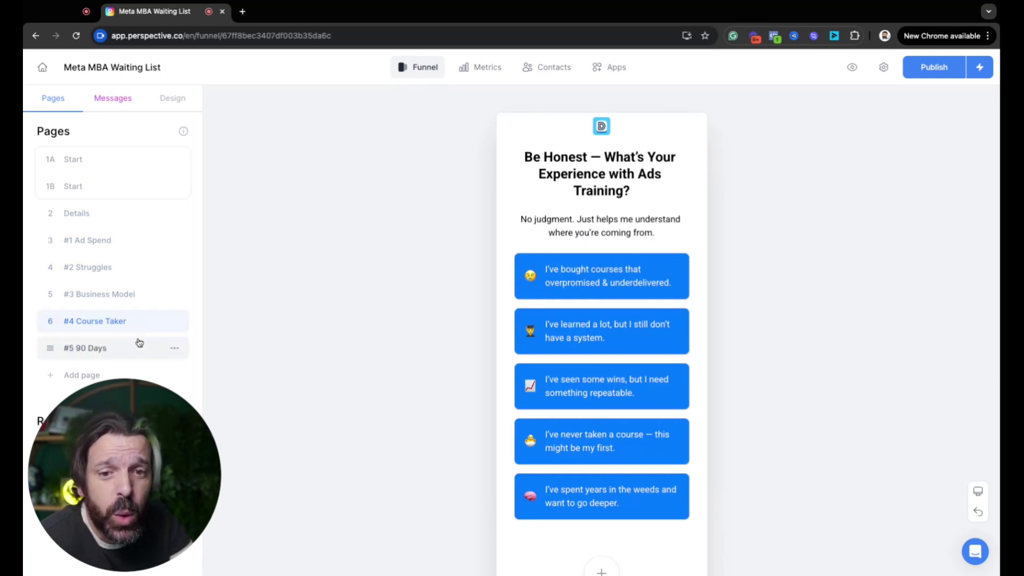
{"action": "left_click", "coordinate": [138, 350]}
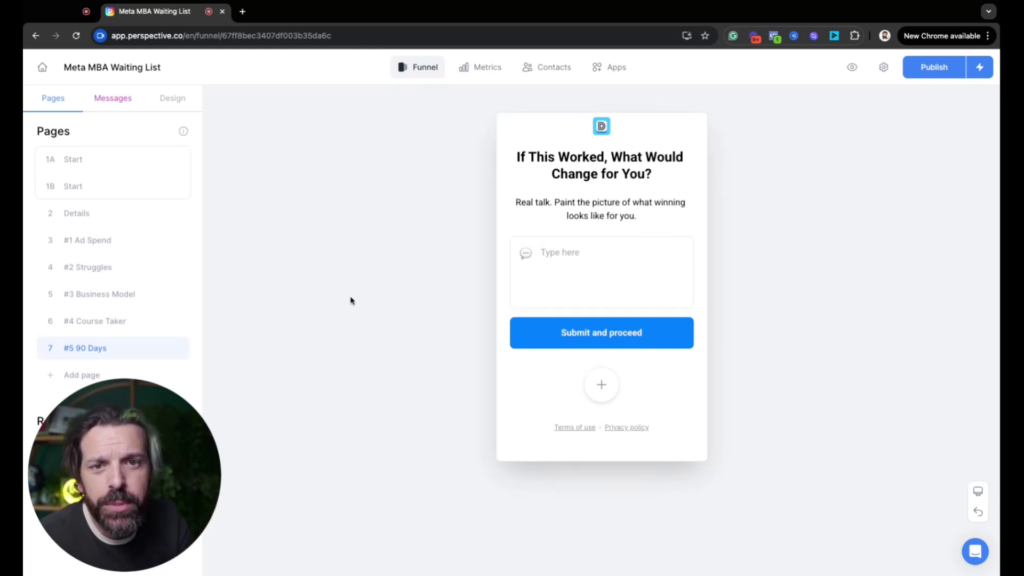
- In Messages, add a blank new message and open the Welcome to Messages email
{"action": "left_click", "coordinate": [123, 104]}
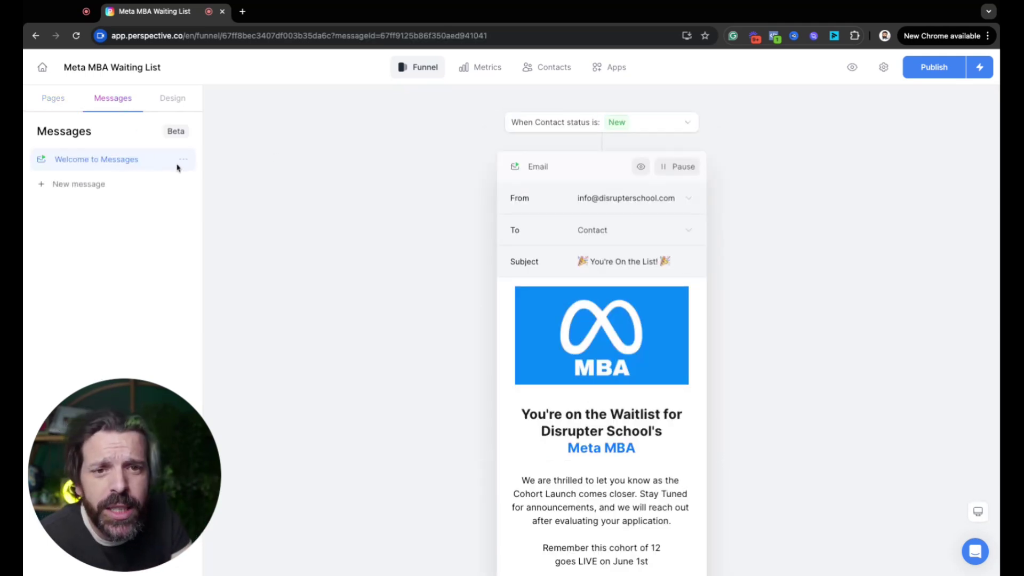
{"action": "left_click", "coordinate": [113, 186]}
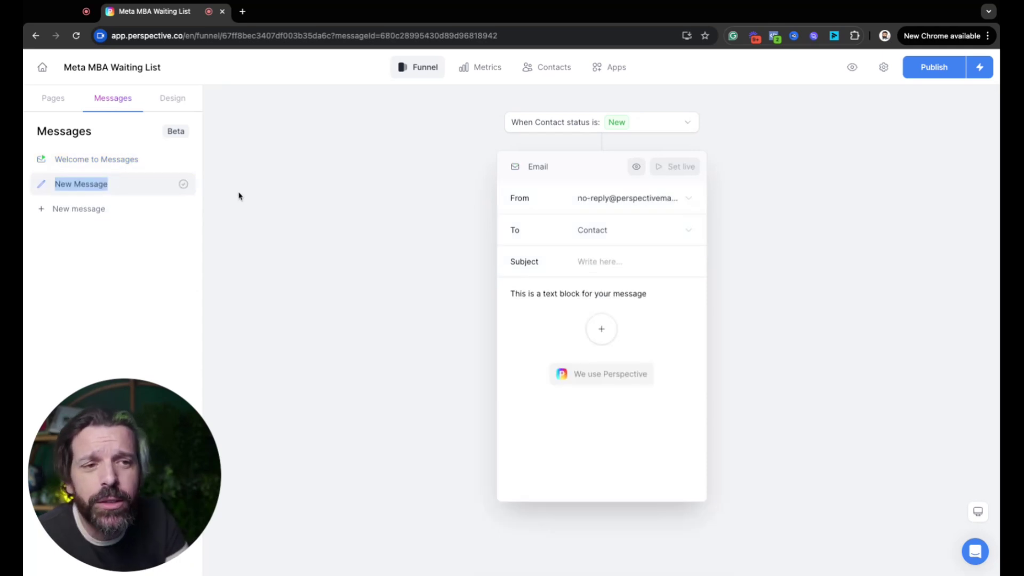
{"action": "left_click", "coordinate": [128, 169]}
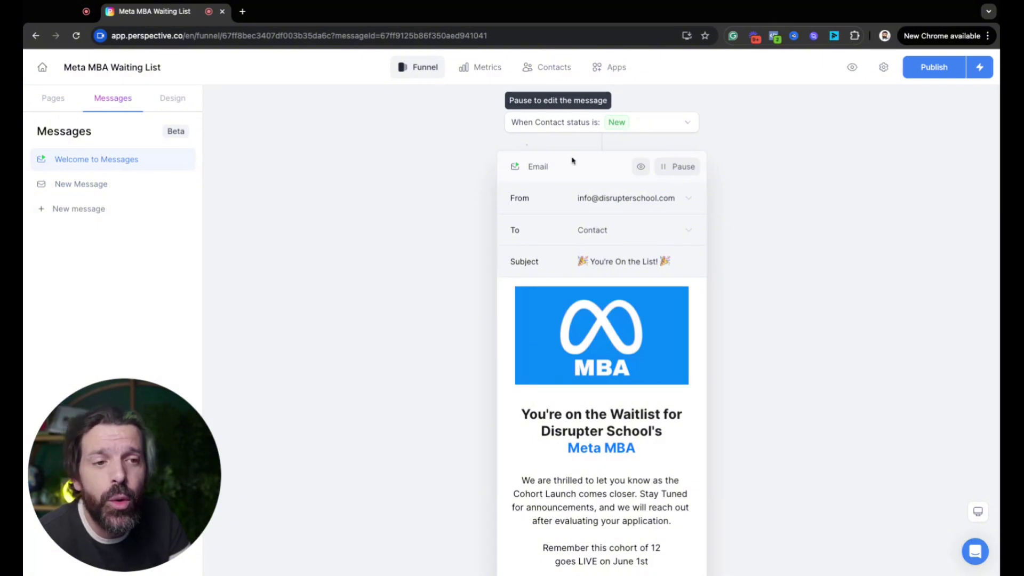
- Scroll through the Welcome to Messages email preview, then bring up the design and theme settings
{"action": "scroll", "coordinate": [464, 293], "scroll_direction": "down", "scroll_amount": 2}
{"action": "scroll", "coordinate": [471, 336], "scroll_direction": "down", "scroll_amount": 4}
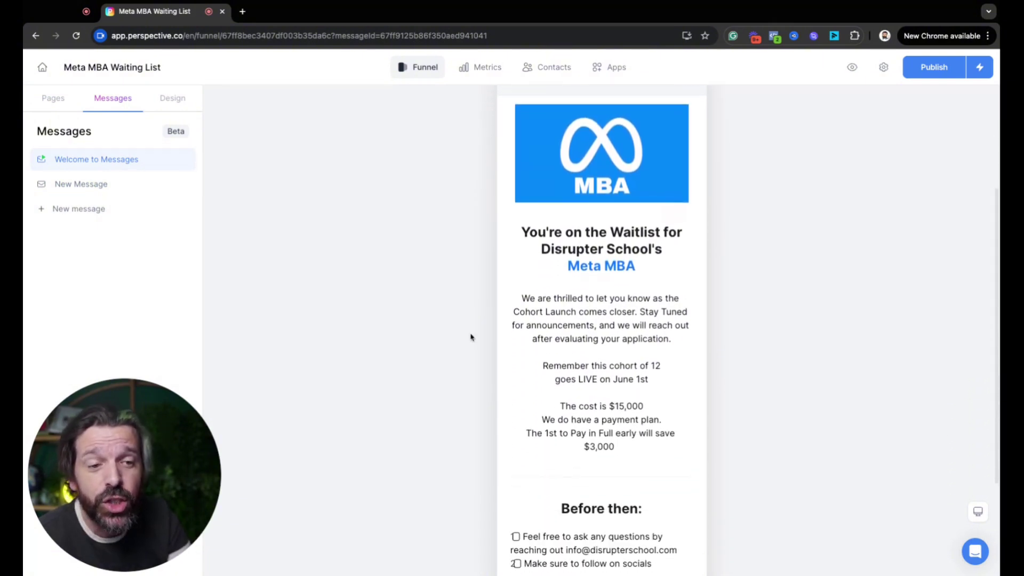
{"action": "scroll", "coordinate": [471, 337], "scroll_direction": "down", "scroll_amount": 3}
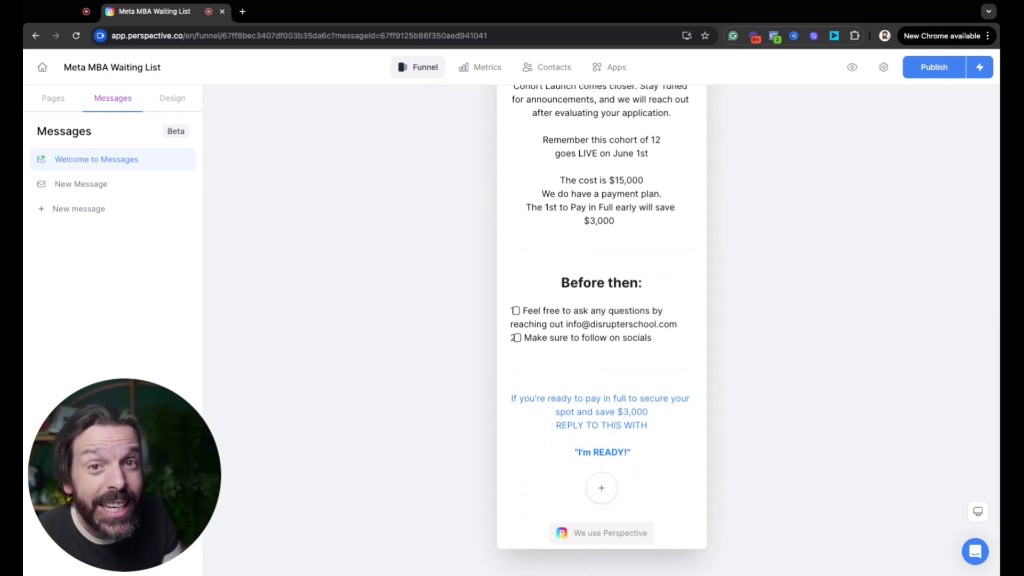
{"action": "scroll", "coordinate": [601, 320], "scroll_direction": "up", "scroll_amount": 8}
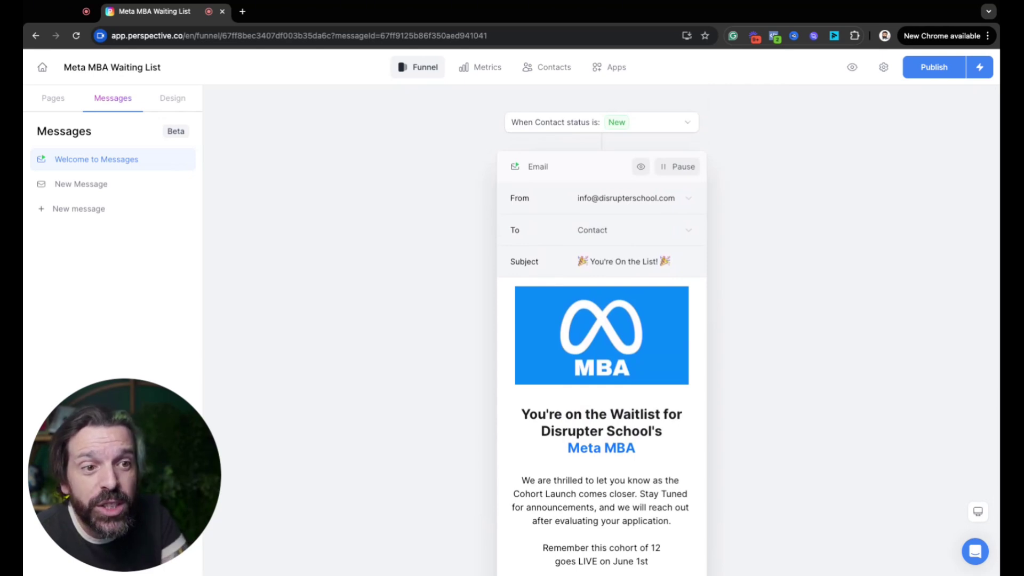
{"action": "scroll", "coordinate": [601, 320], "scroll_direction": "down", "scroll_amount": 8}
{"action": "scroll", "coordinate": [601, 319], "scroll_direction": "up", "scroll_amount": 8}
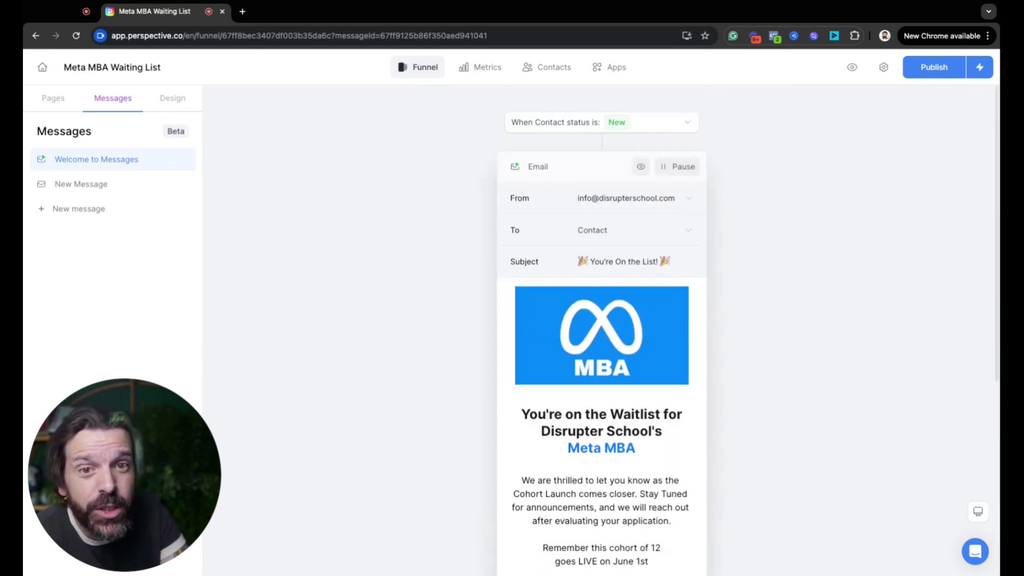
{"action": "left_click", "coordinate": [169, 99]}
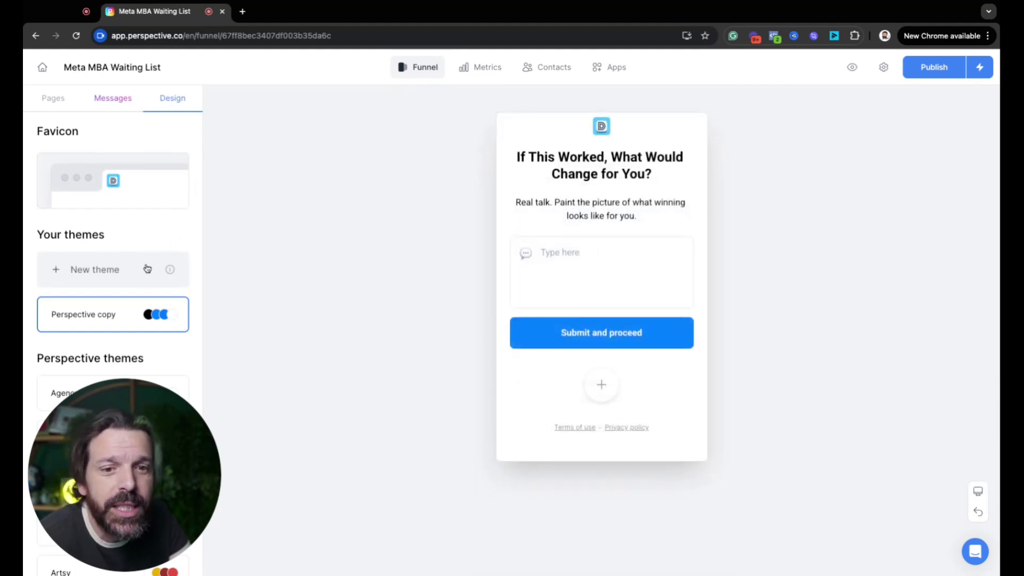
{"action": "scroll", "coordinate": [87, 422], "scroll_direction": "down", "scroll_amount": 2}
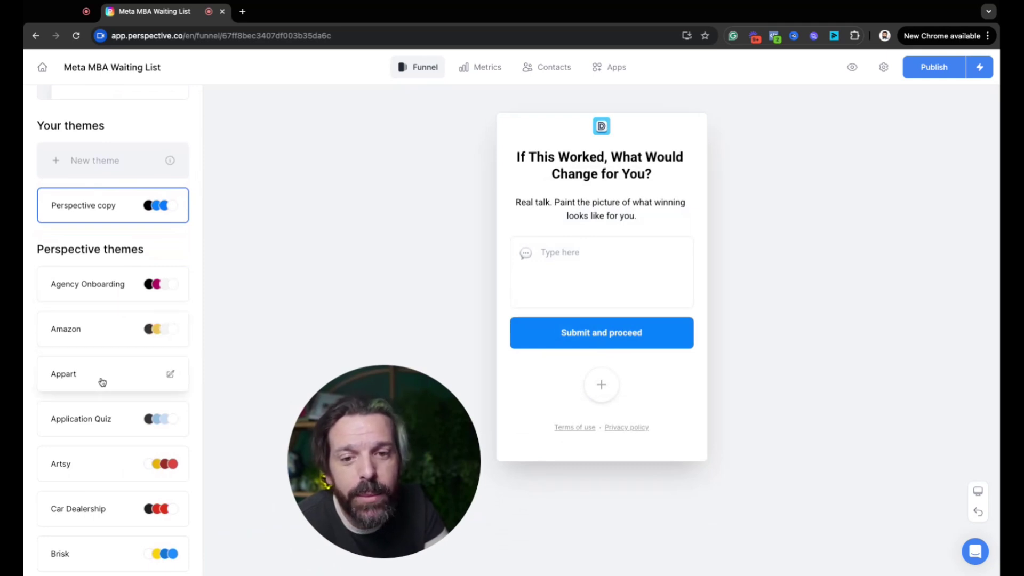
{"action": "scroll", "coordinate": [105, 382], "scroll_direction": "down", "scroll_amount": 4}
{"action": "scroll", "coordinate": [106, 382], "scroll_direction": "down", "scroll_amount": 9}
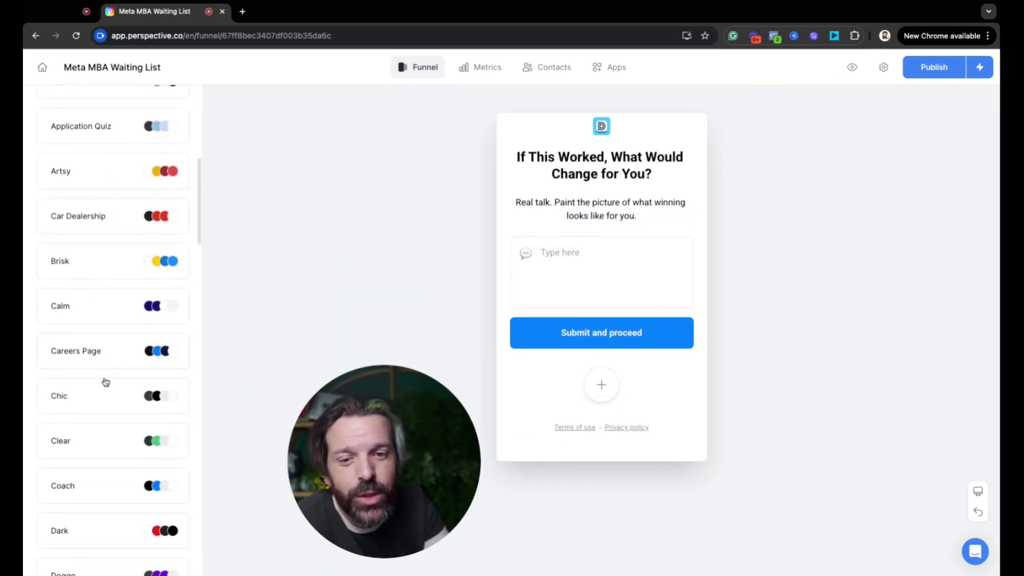
{"action": "scroll", "coordinate": [106, 374], "scroll_direction": "down", "scroll_amount": 6}
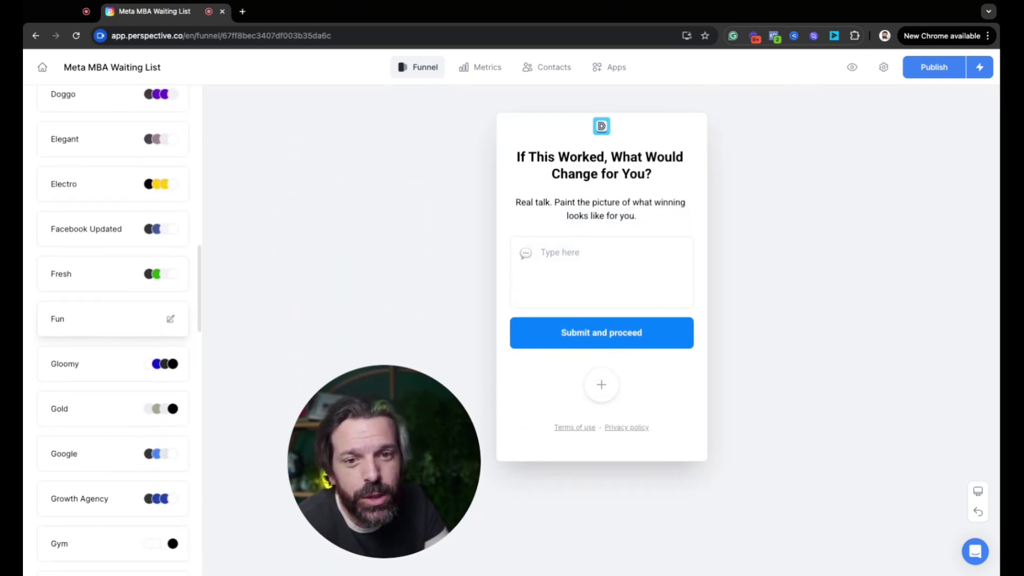
{"action": "scroll", "coordinate": [106, 373], "scroll_direction": "down", "scroll_amount": 7}
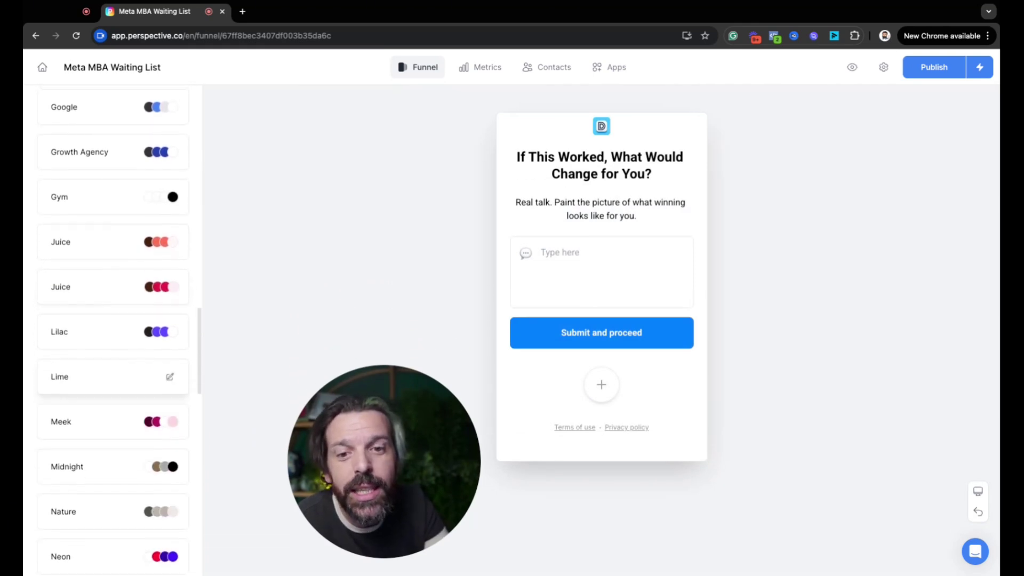
{"action": "scroll", "coordinate": [106, 347], "scroll_direction": "down", "scroll_amount": 8}
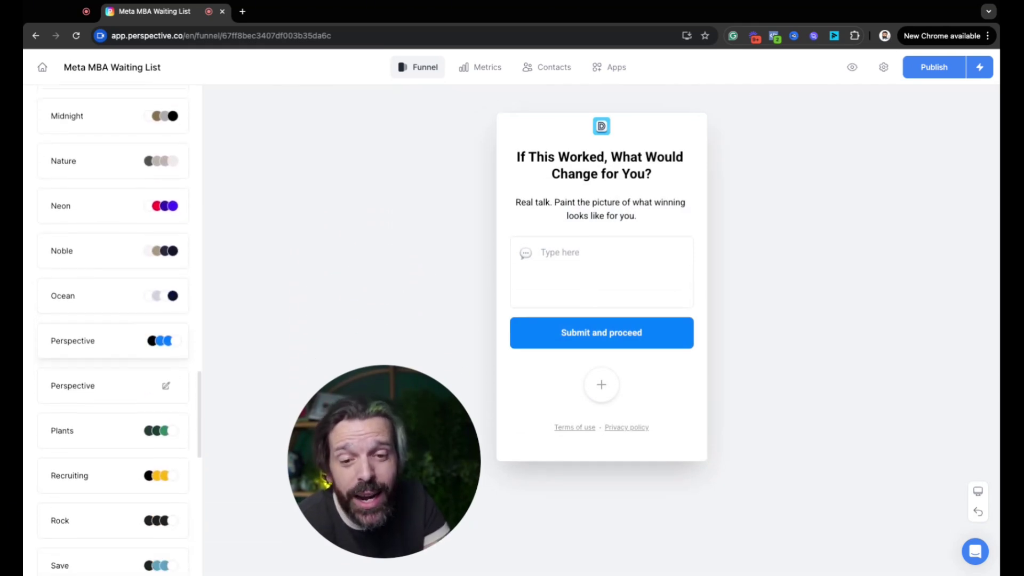
{"action": "scroll", "coordinate": [105, 342], "scroll_direction": "down", "scroll_amount": 3}
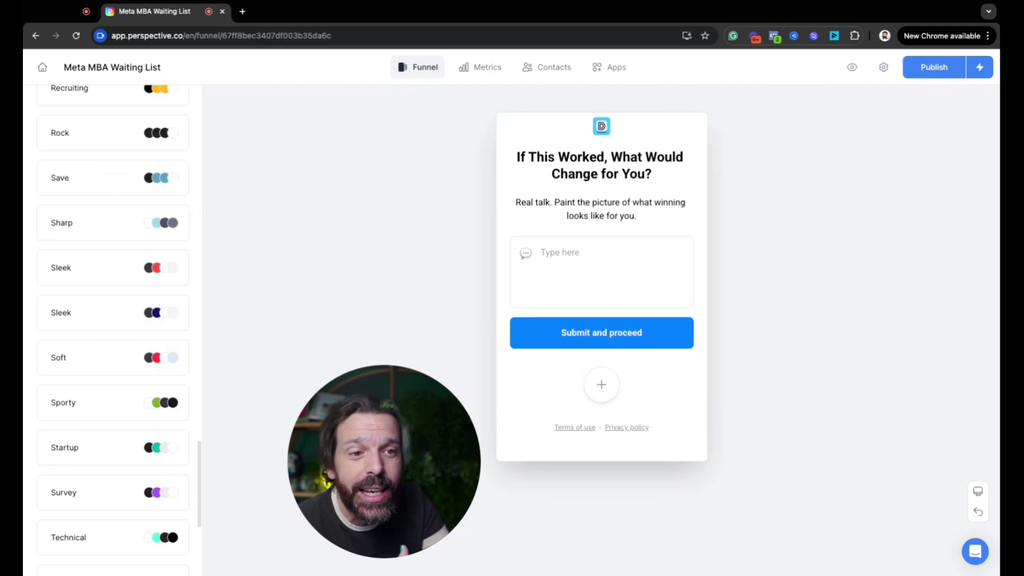
{"action": "scroll", "coordinate": [106, 352], "scroll_direction": "down", "scroll_amount": 2}
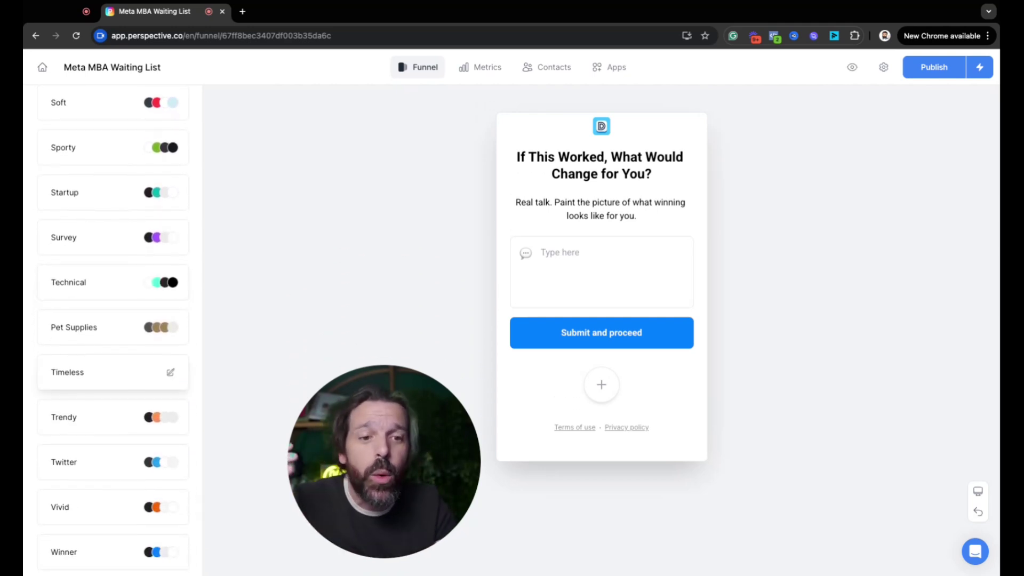
{"action": "scroll", "coordinate": [106, 368], "scroll_direction": "down", "scroll_amount": 1}
{"action": "scroll", "coordinate": [106, 368], "scroll_direction": "up", "scroll_amount": 20}
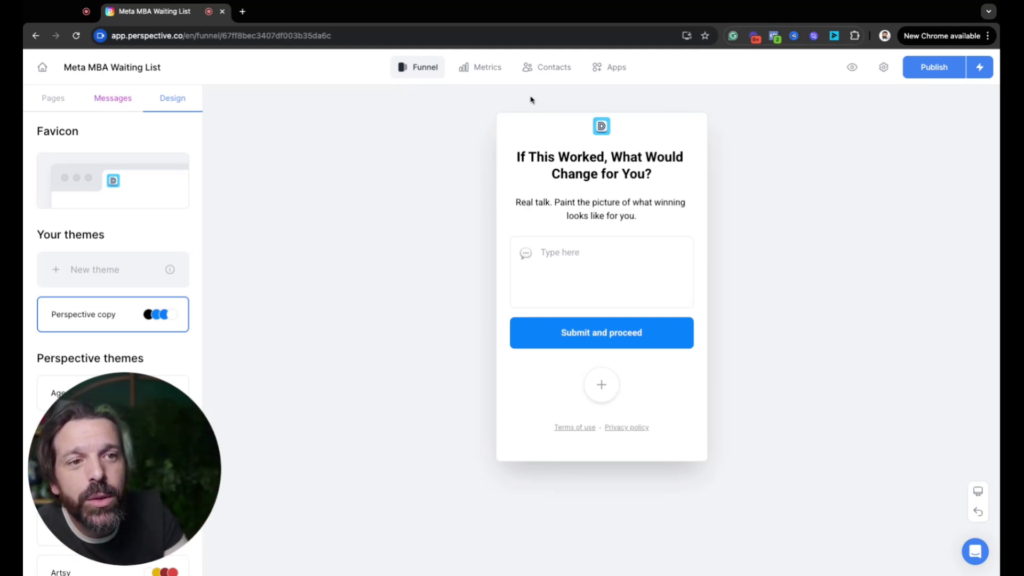
- Show the funnel's Metrics and review the Page to Page, Activity and Device Split charts
{"action": "left_click", "coordinate": [494, 74]}
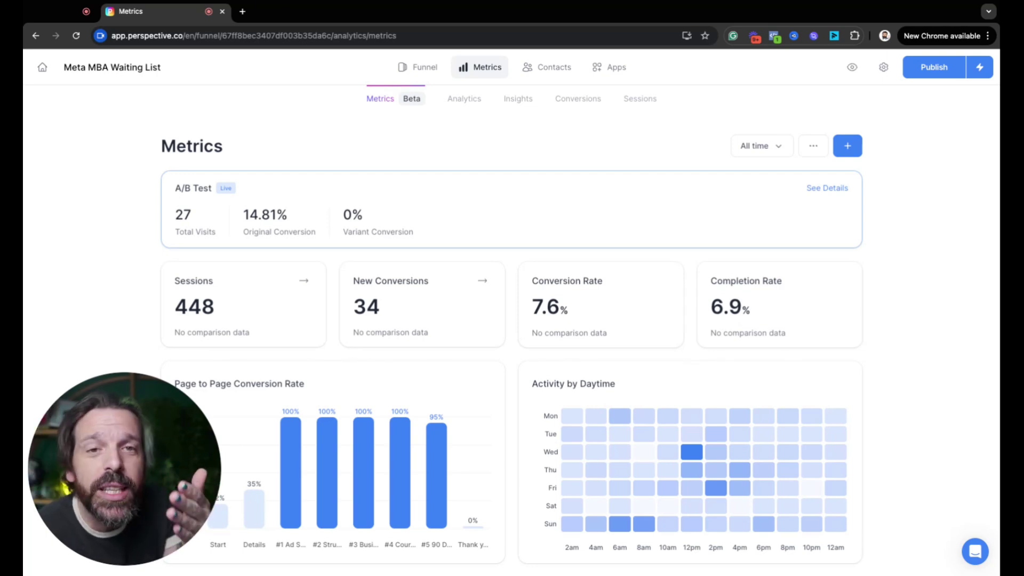
{"action": "mouse_move", "coordinate": [328, 449]}
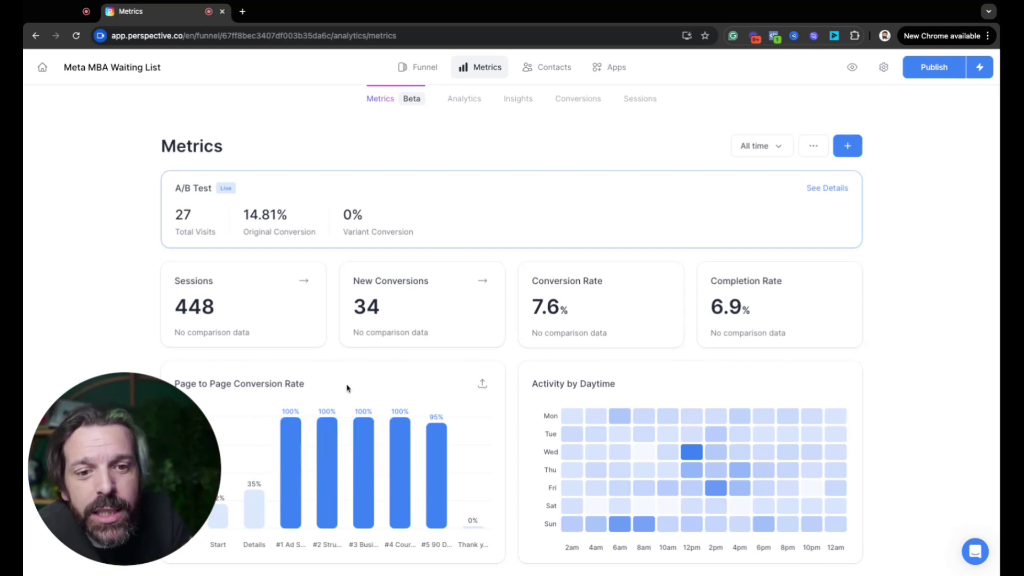
{"action": "scroll", "coordinate": [520, 380], "scroll_direction": "down", "scroll_amount": 4}
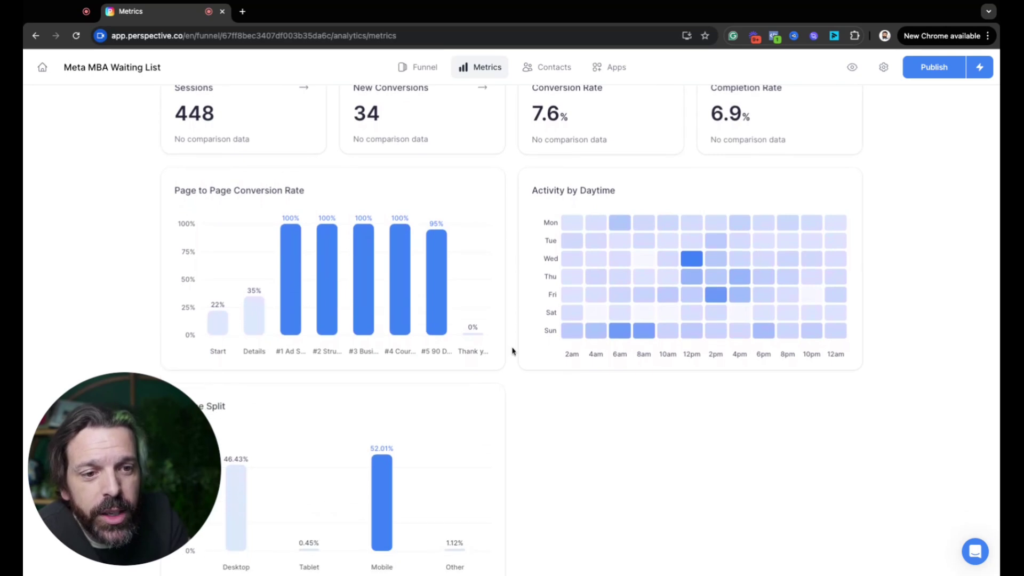
{"action": "scroll", "coordinate": [512, 351], "scroll_direction": "down", "scroll_amount": 1}
{"action": "mouse_move", "coordinate": [416, 446]}
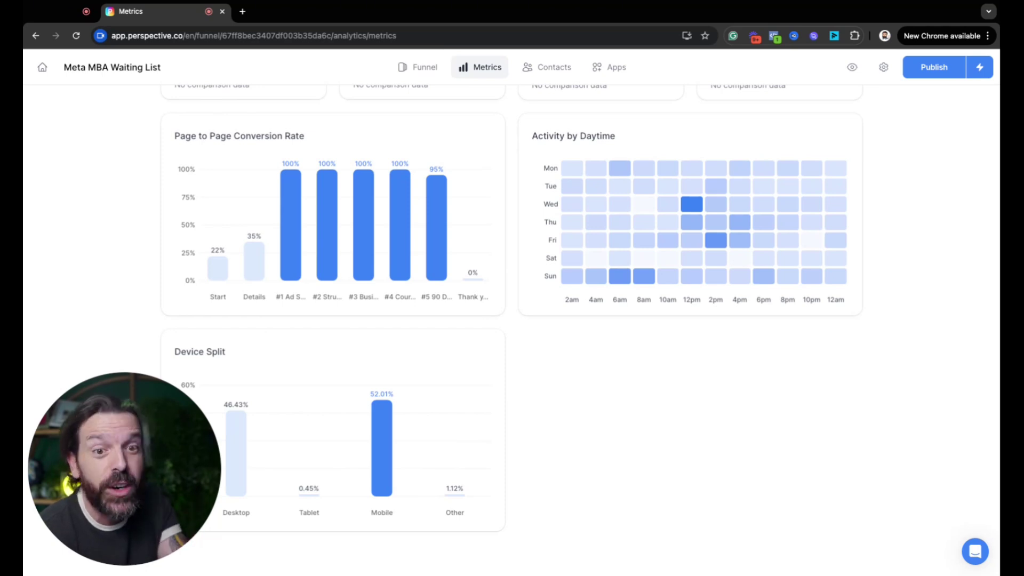
{"action": "scroll", "coordinate": [465, 99], "scroll_direction": "up", "scroll_amount": 5}
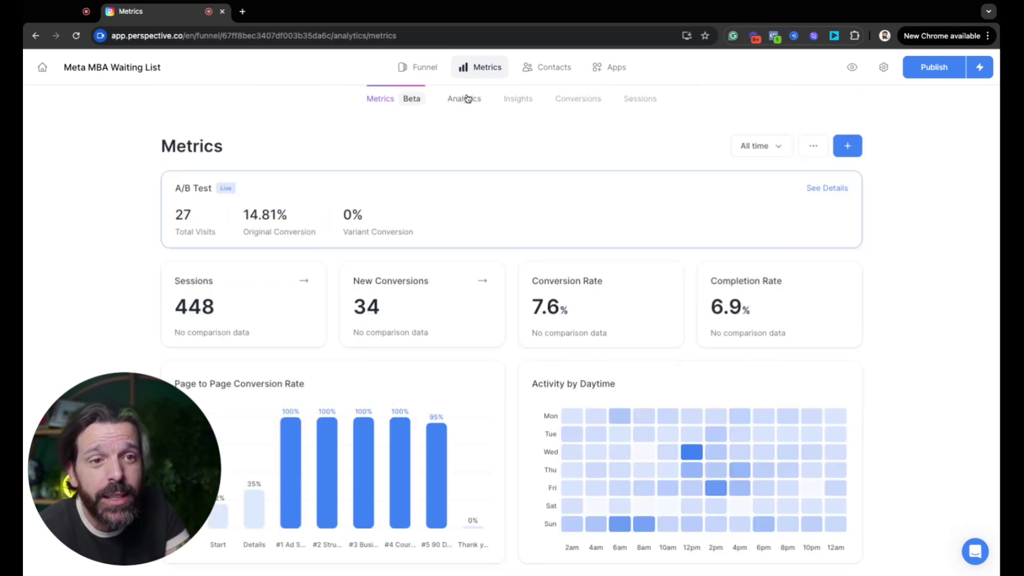
- Show the Analytics dashboard (408 sessions, 8.82% conversion) and review its Page visits chart
{"action": "left_click", "coordinate": [468, 98]}
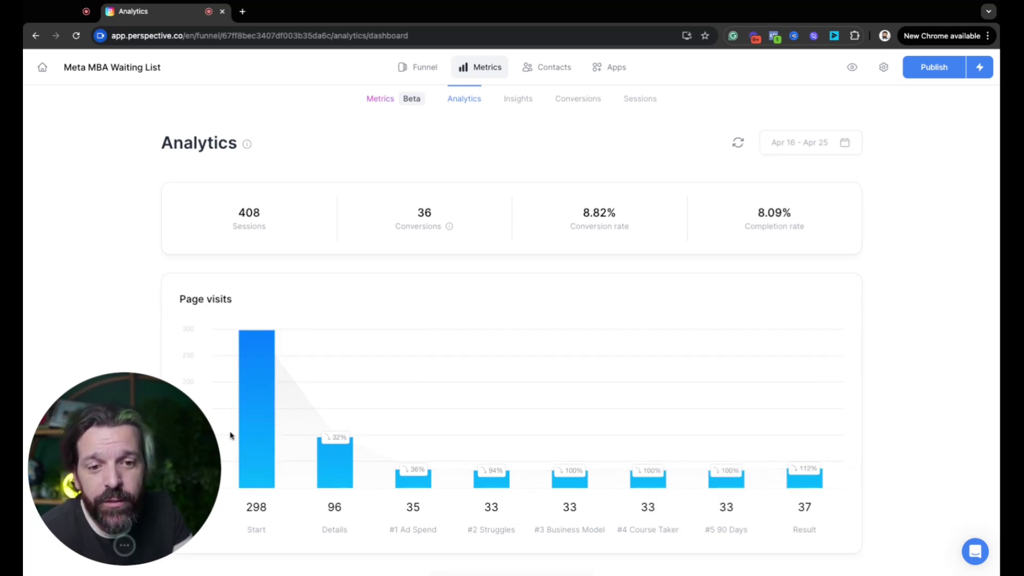
{"action": "mouse_move", "coordinate": [272, 399]}
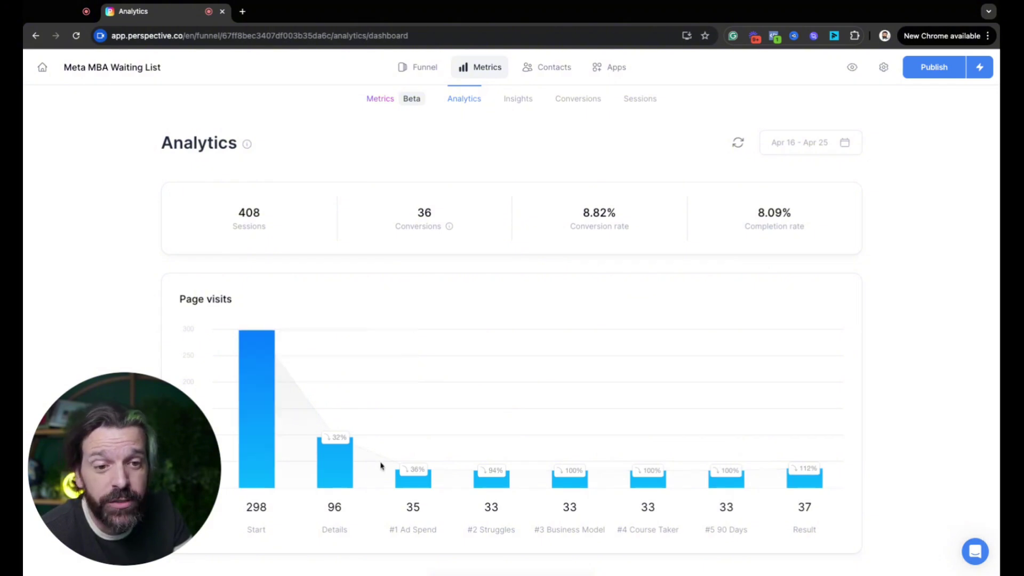
{"action": "scroll", "coordinate": [935, 454], "scroll_direction": "down", "scroll_amount": 1}
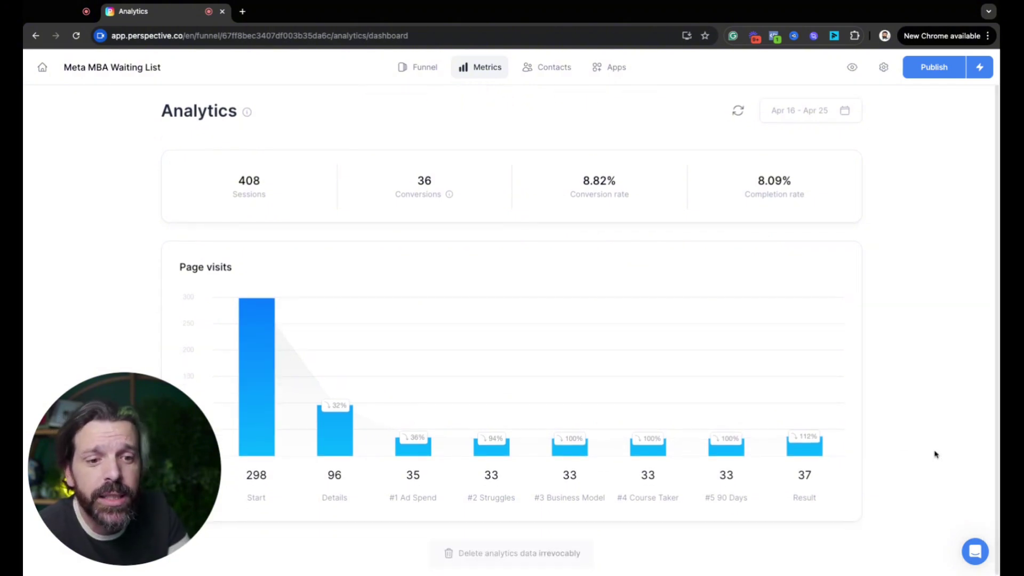
{"action": "scroll", "coordinate": [573, 201], "scroll_direction": "up", "scroll_amount": 1}
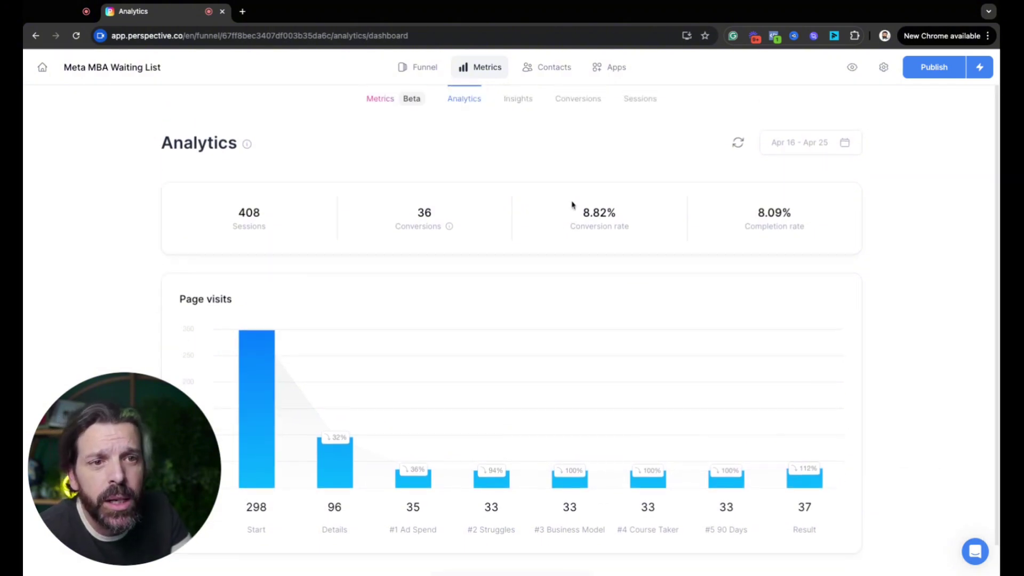
- Review the Insights survey answer breakdowns down to the ad spend question, then go to Contacts
{"action": "left_click", "coordinate": [511, 106]}
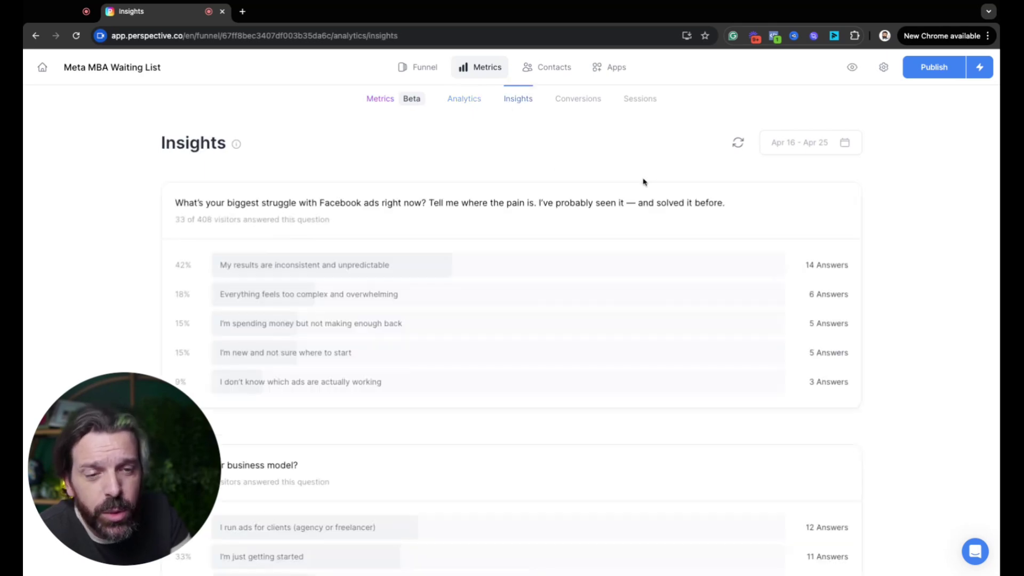
{"action": "scroll", "coordinate": [618, 252], "scroll_direction": "down", "scroll_amount": 8}
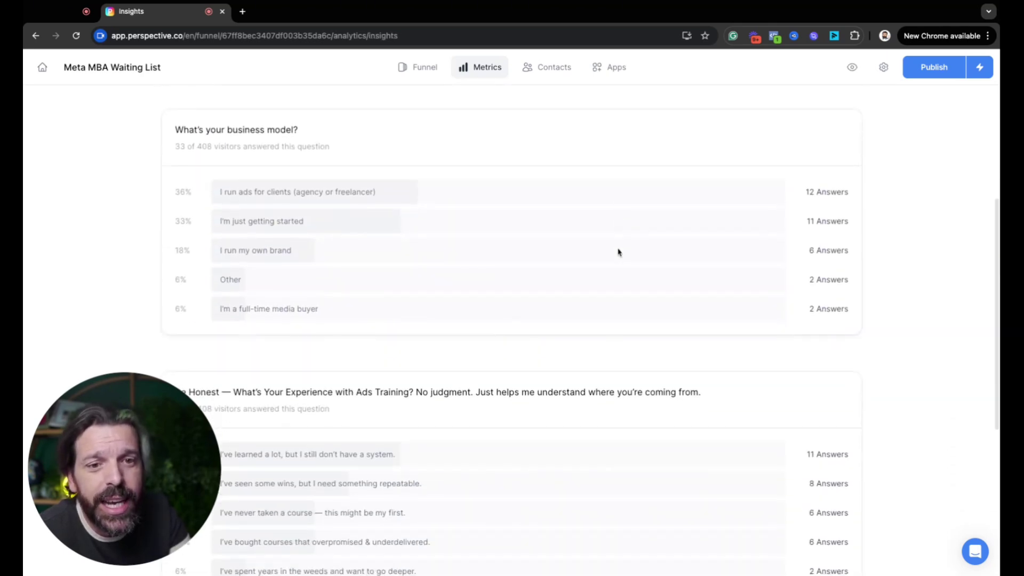
{"action": "scroll", "coordinate": [618, 252], "scroll_direction": "down", "scroll_amount": 4}
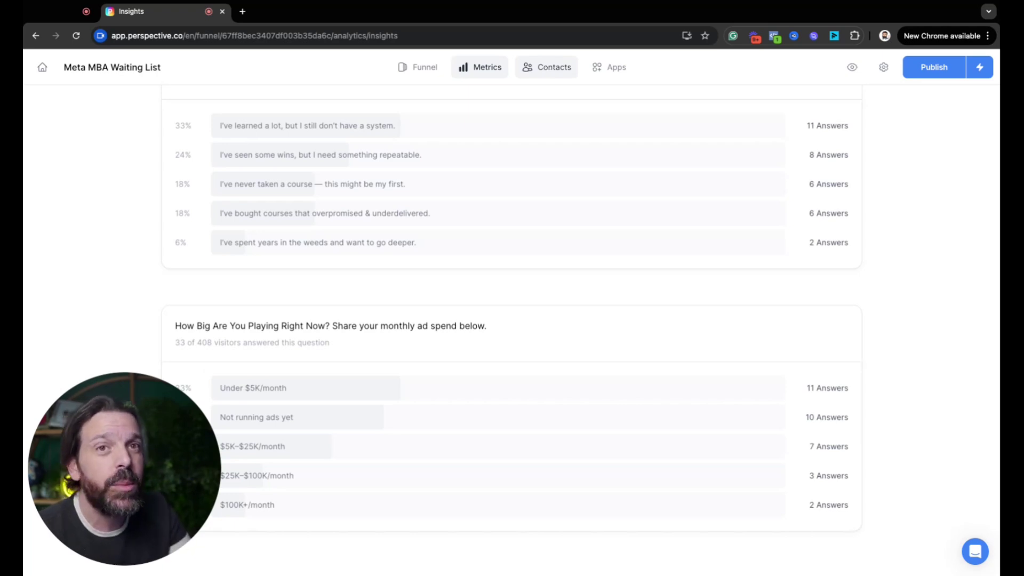
{"action": "left_click", "coordinate": [546, 67]}
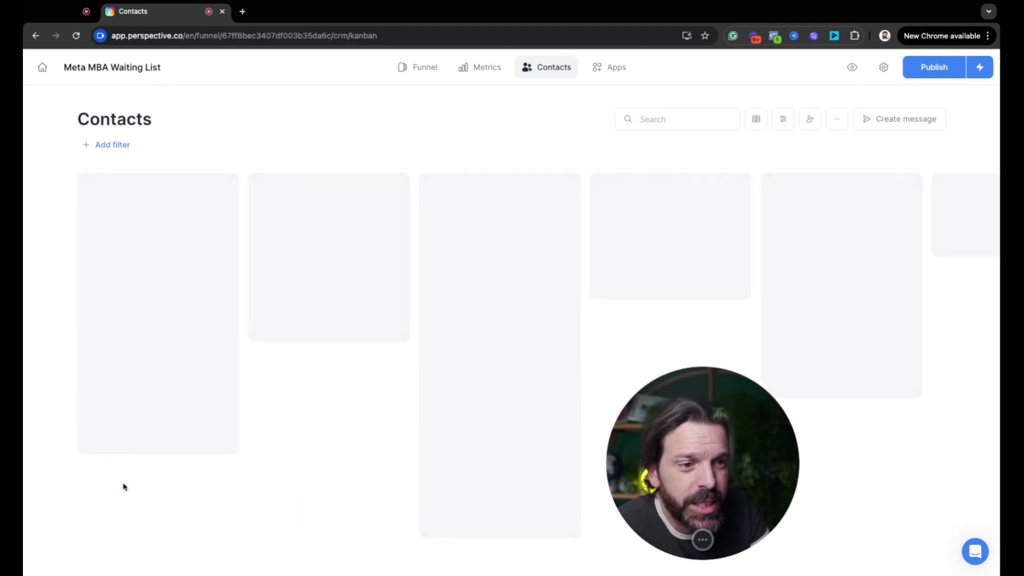
- Scroll through the New and Reviewed contact columns, then show the Apps integrations list
{"action": "scroll", "coordinate": [126, 234], "scroll_direction": "down", "scroll_amount": 5}
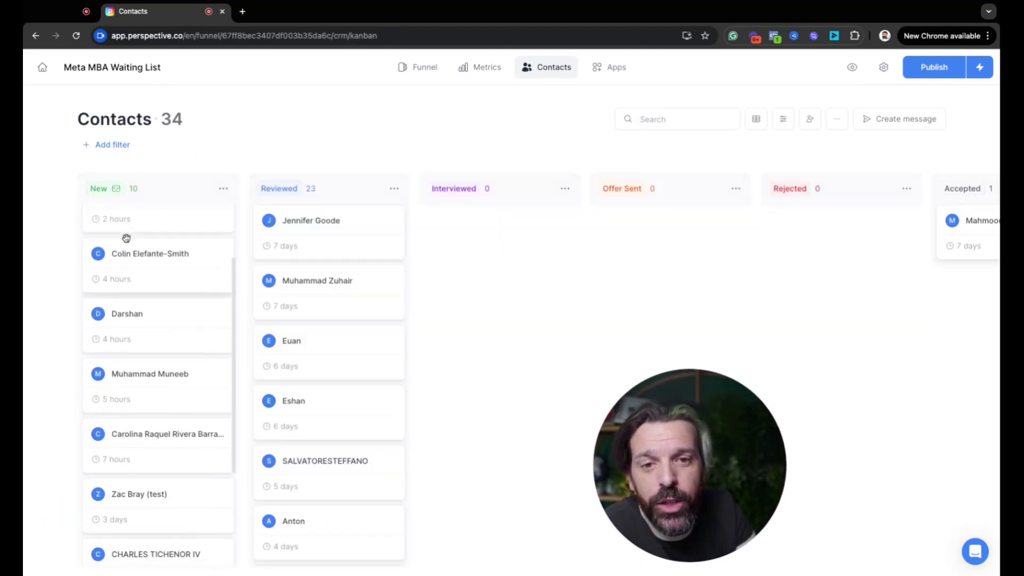
{"action": "scroll", "coordinate": [128, 235], "scroll_direction": "up", "scroll_amount": 5}
{"action": "scroll", "coordinate": [327, 219], "scroll_direction": "down", "scroll_amount": 10}
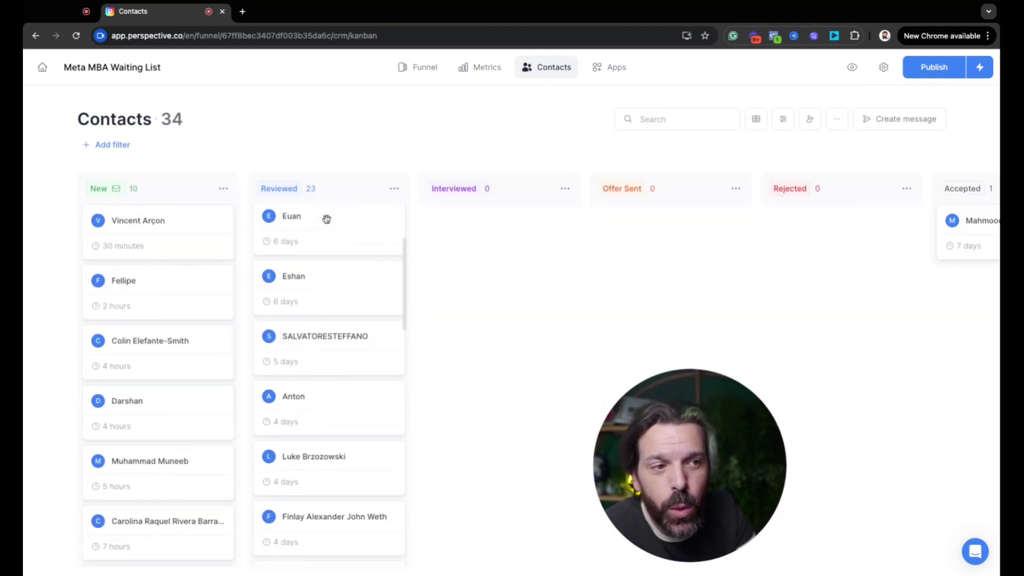
{"action": "scroll", "coordinate": [327, 219], "scroll_direction": "down", "scroll_amount": 5}
{"action": "scroll", "coordinate": [326, 213], "scroll_direction": "up", "scroll_amount": 15}
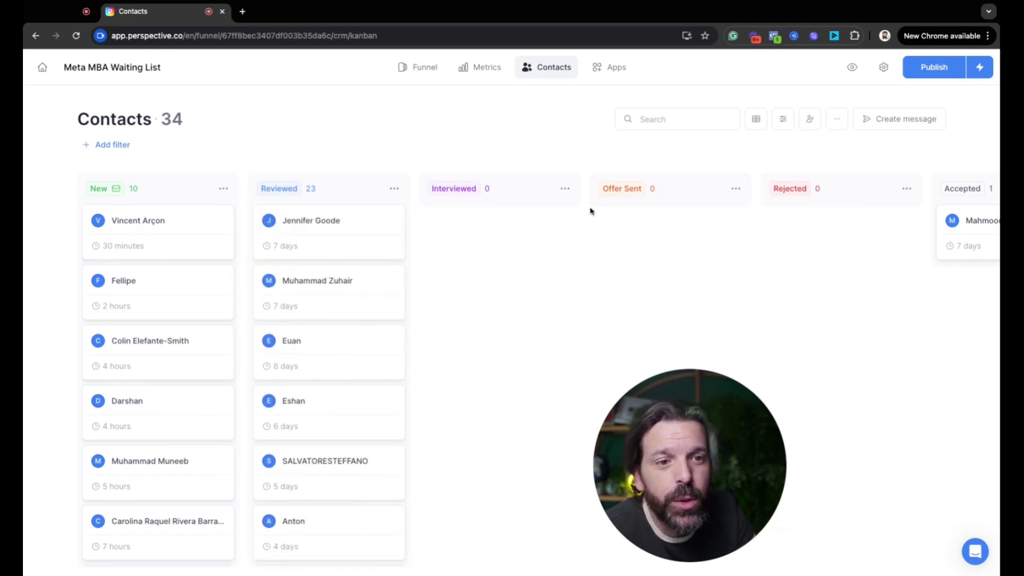
{"action": "scroll", "coordinate": [818, 203], "scroll_direction": "right", "scroll_amount": 5}
{"action": "scroll", "coordinate": [567, 350], "scroll_direction": "left", "scroll_amount": 5}
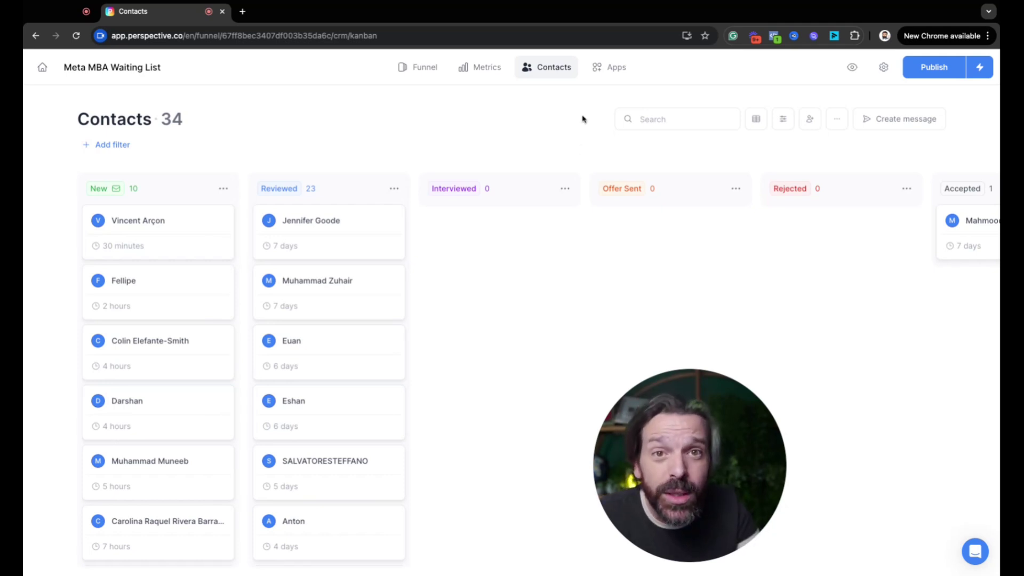
{"action": "left_click", "coordinate": [599, 68]}
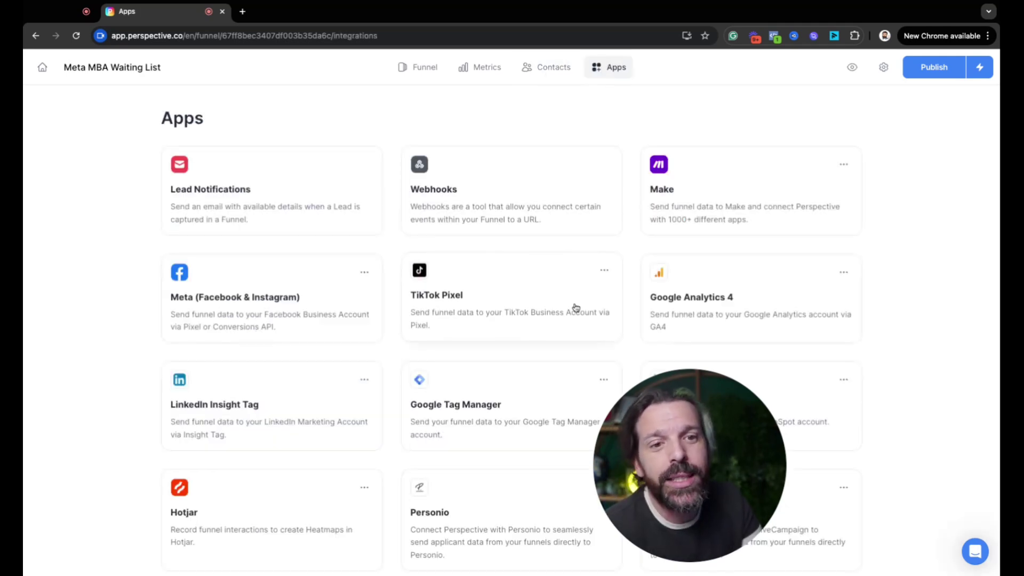
{"action": "left_click_drag", "start_coordinate": [690, 465], "coordinate": [124, 458]}
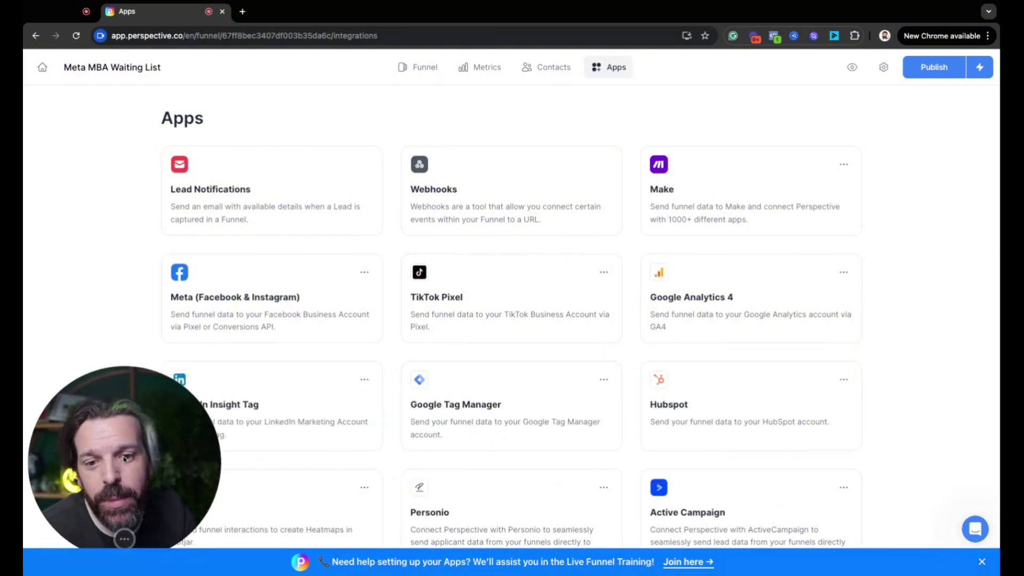
{"action": "scroll", "coordinate": [379, 247], "scroll_direction": "down", "scroll_amount": 1}
{"action": "scroll", "coordinate": [380, 247], "scroll_direction": "down", "scroll_amount": 3}
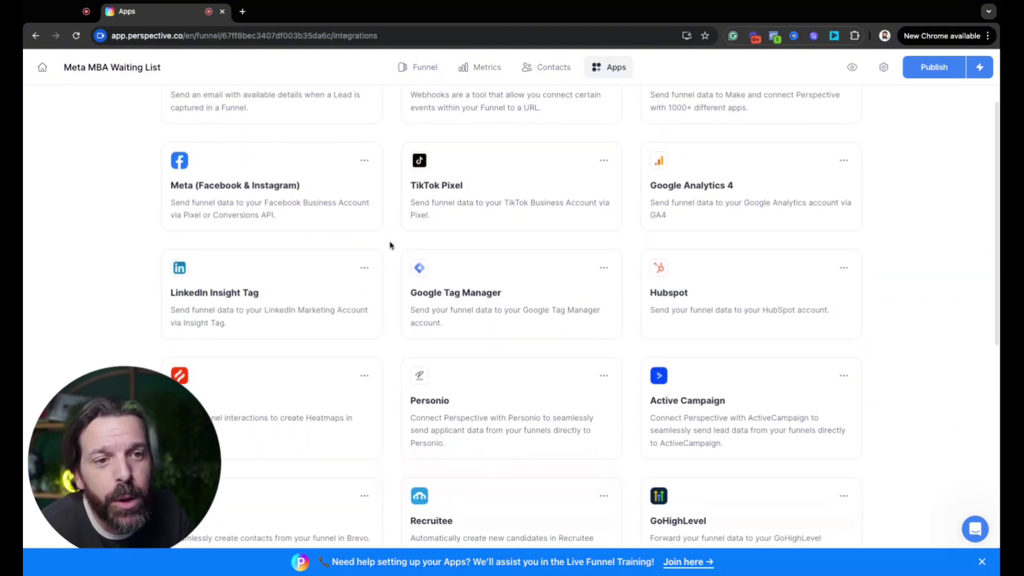
{"action": "scroll", "coordinate": [390, 245], "scroll_direction": "down", "scroll_amount": 2}
{"action": "scroll", "coordinate": [512, 317], "scroll_direction": "down", "scroll_amount": 6}
{"action": "scroll", "coordinate": [512, 316], "scroll_direction": "down", "scroll_amount": 3}
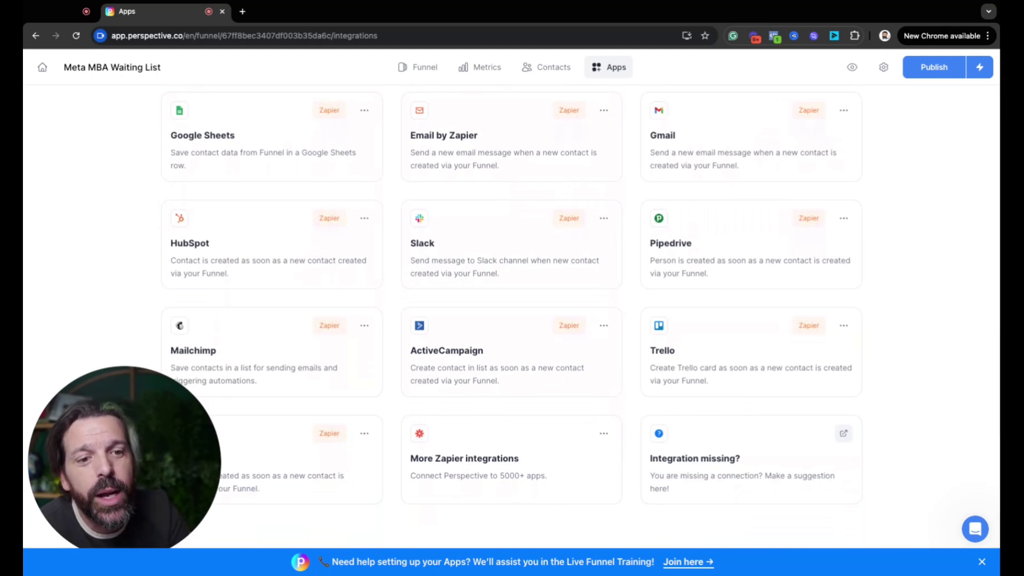
{"action": "scroll", "coordinate": [453, 358], "scroll_direction": "up", "scroll_amount": 9}
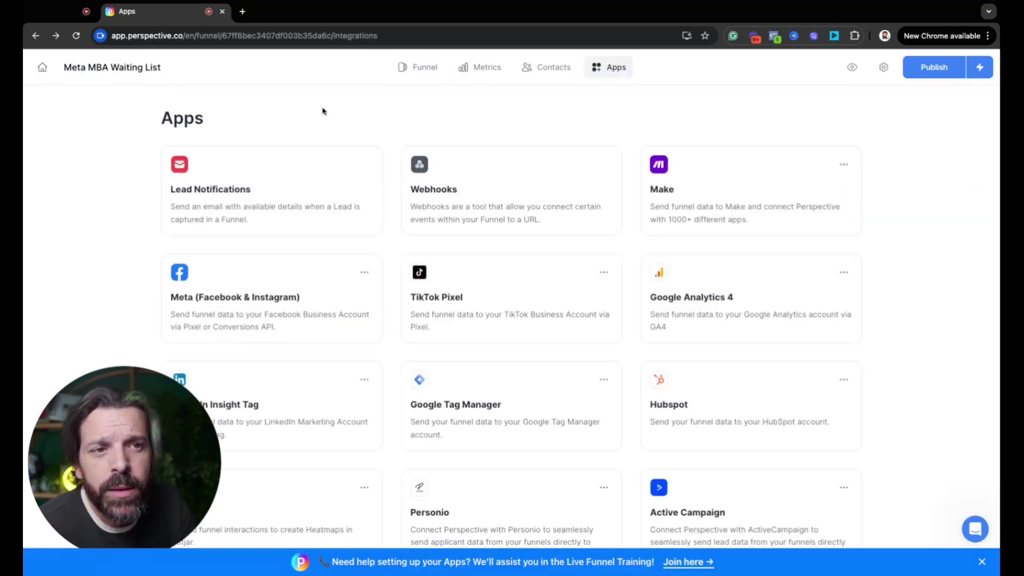
- Return to All Funnels and inspect the Performance dashboard's Leads vs. Visitors chart bars
{"action": "left_click", "coordinate": [42, 67]}
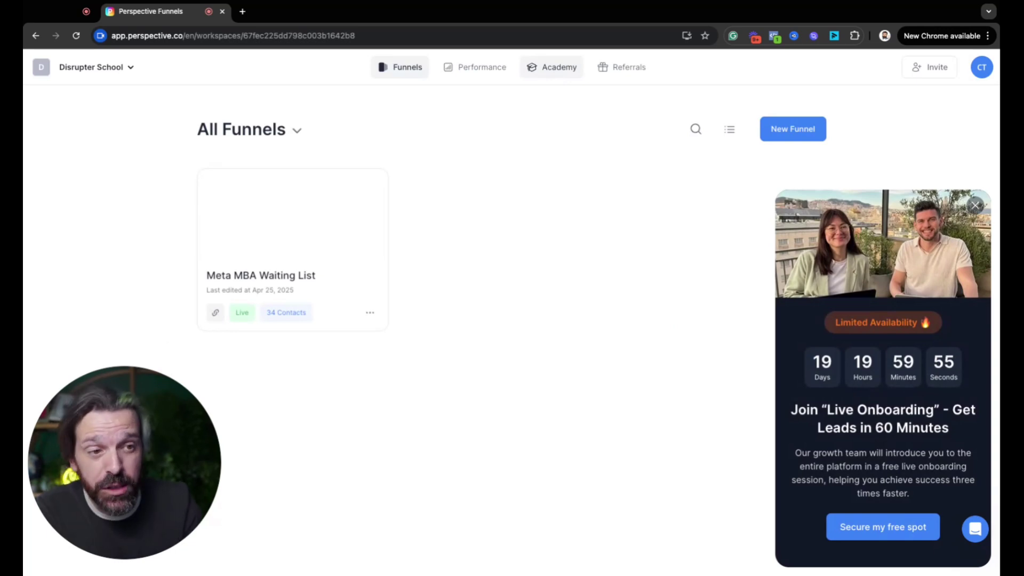
{"action": "left_click", "coordinate": [503, 76]}
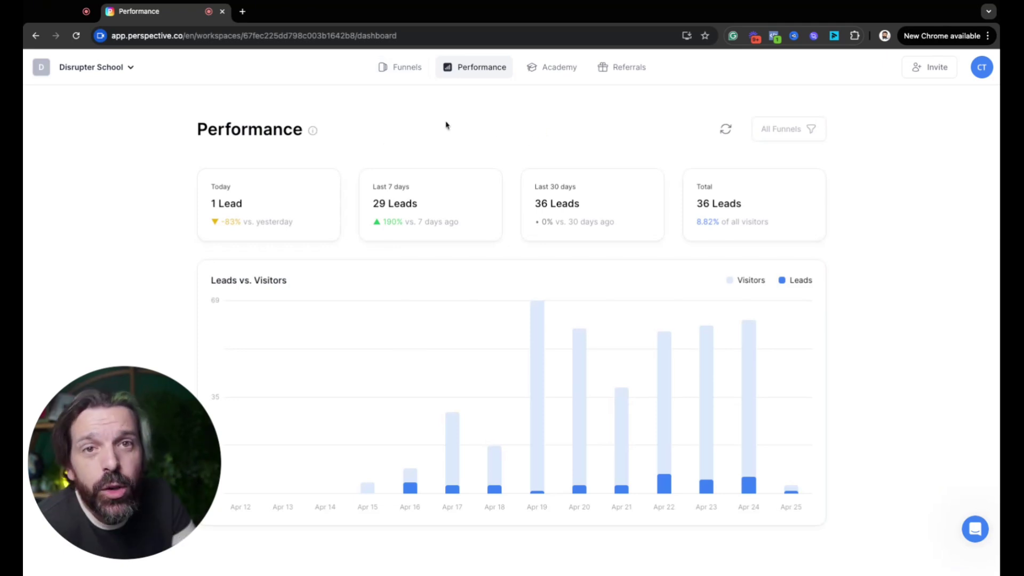
{"action": "mouse_move", "coordinate": [359, 496]}
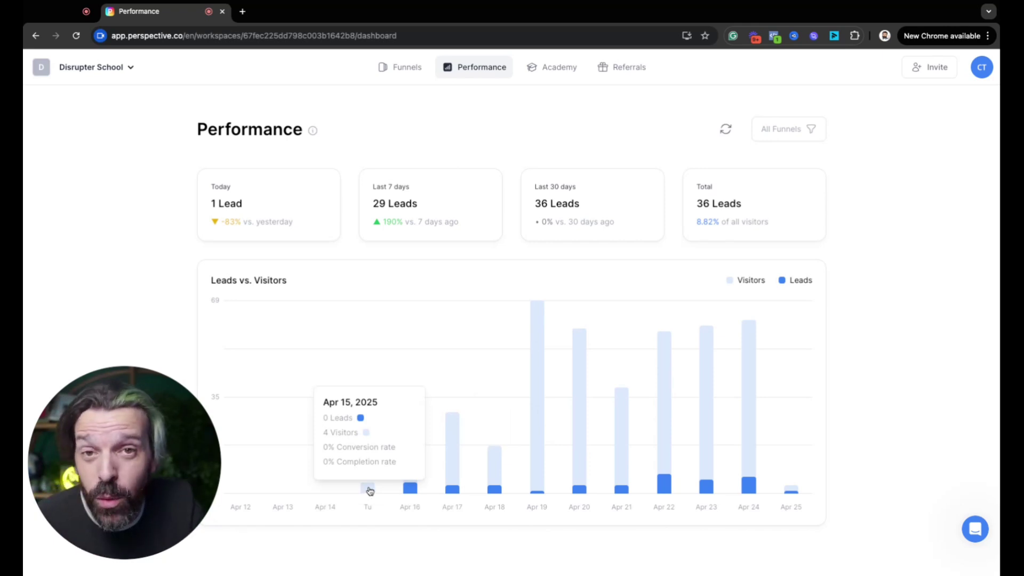
{"action": "mouse_move", "coordinate": [404, 490]}
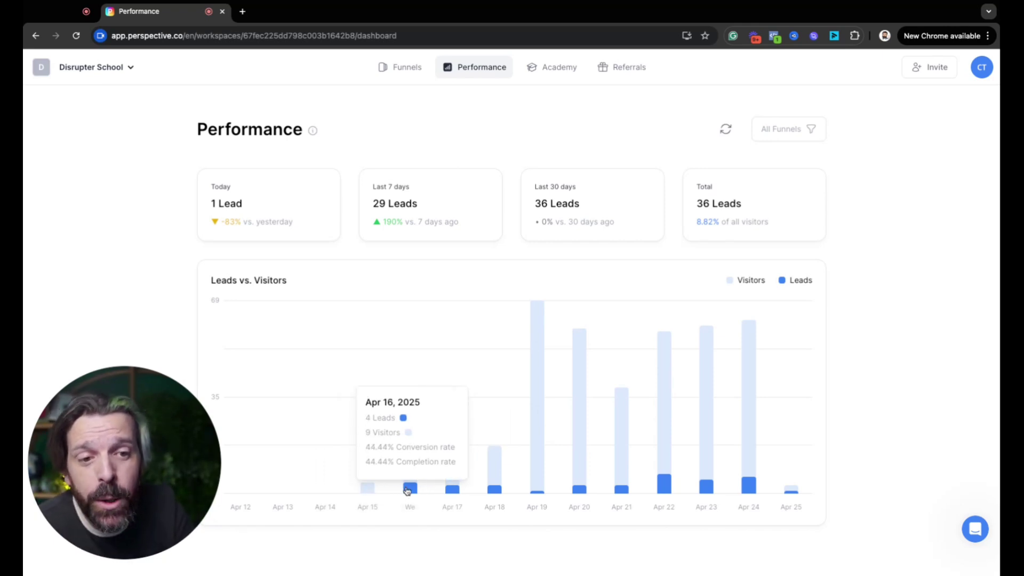